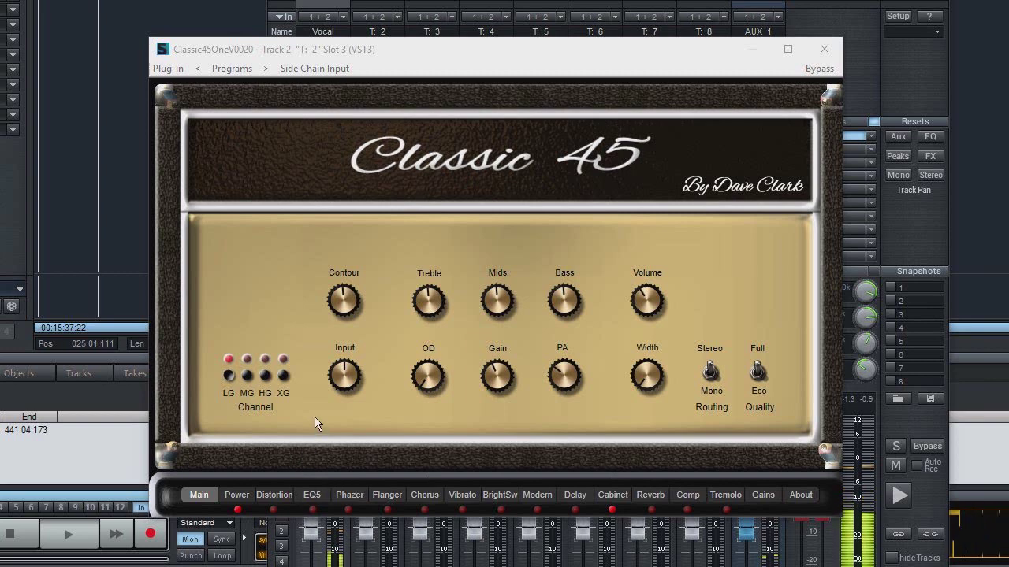
Audition the MG, HG and XG amp channels, and return to the LG channel.
{"action": "left_click", "coordinate": [246, 377]}
{"action": "left_click", "coordinate": [266, 377]}
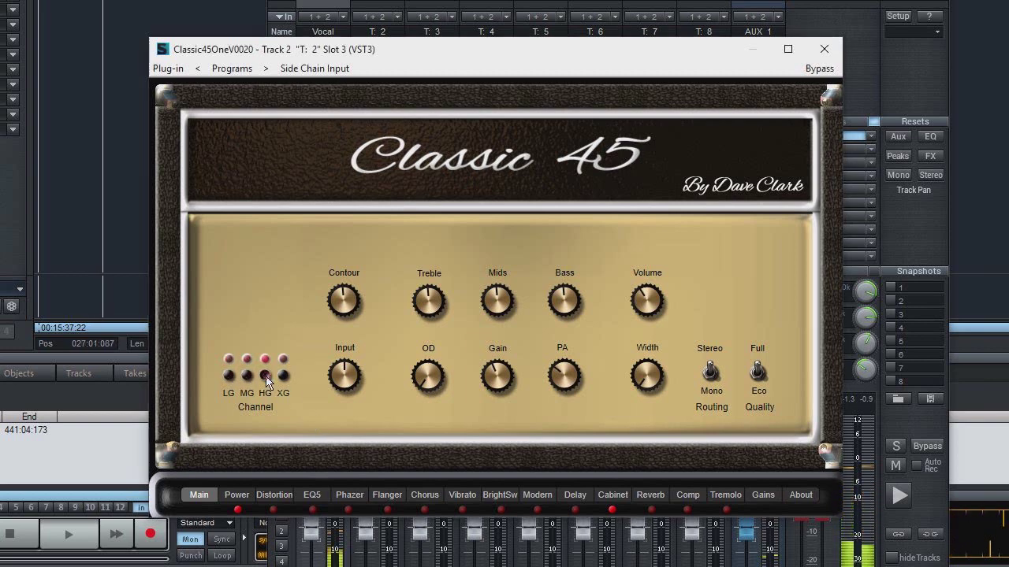
{"action": "left_click", "coordinate": [285, 377]}
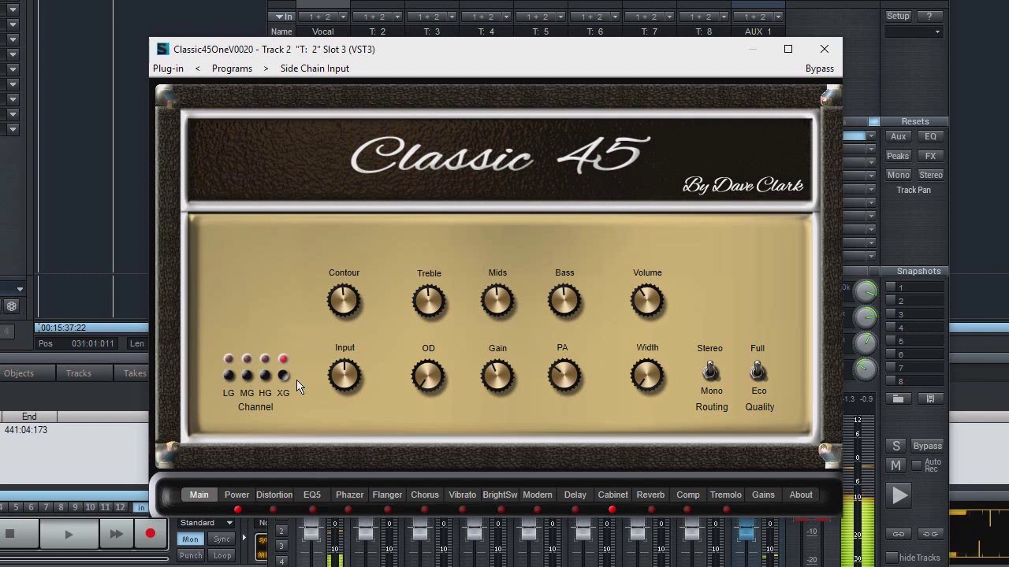
{"action": "left_click", "coordinate": [228, 375]}
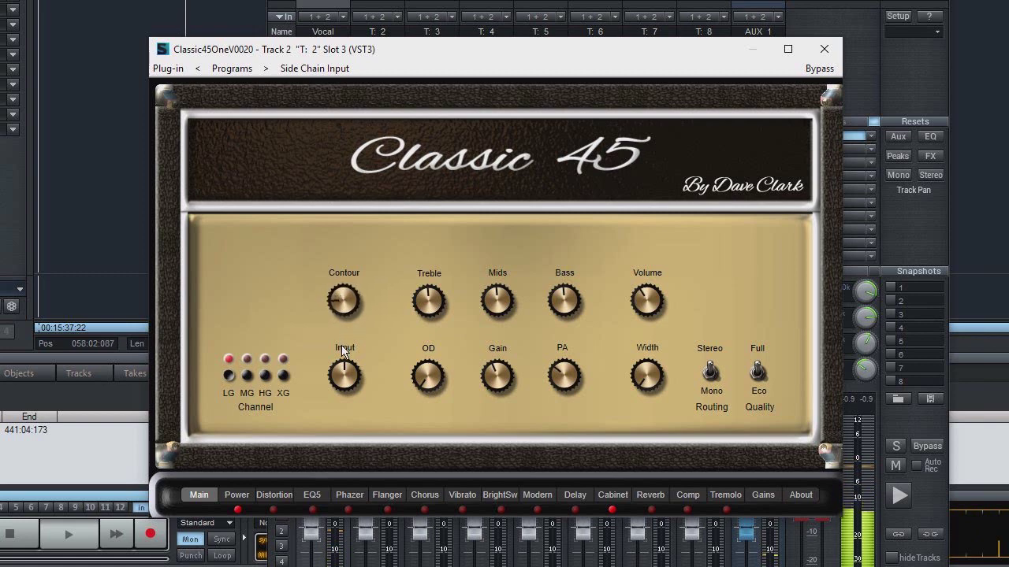
Try out the Contour and Treble tone controls, and return them to their centre positions.
{"action": "left_click_drag", "start_coordinate": [334, 289], "coordinate": [341, 318]}
{"action": "left_click_drag", "start_coordinate": [444, 264], "coordinate": [431, 287]}
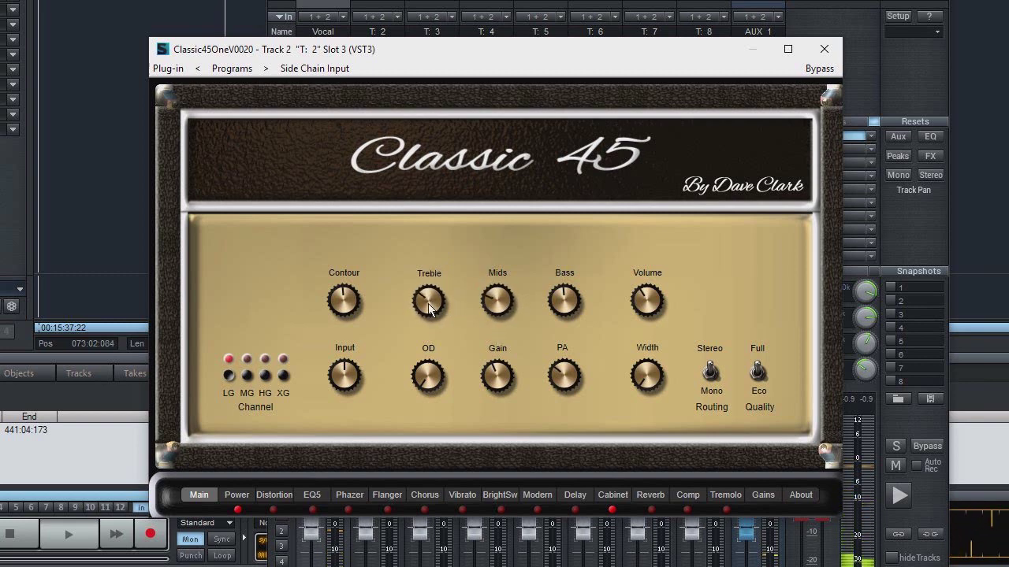
{"action": "left_click_drag", "start_coordinate": [428, 303], "coordinate": [428, 288]}
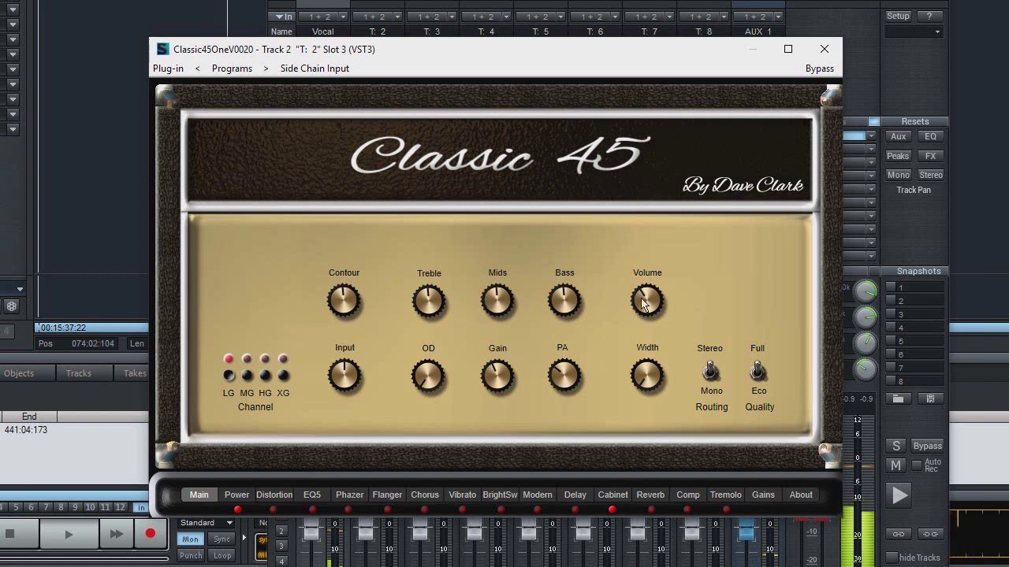
Sweep the amp's main Volume upward and settle it at about the ten o'clock position.
{"action": "left_click_drag", "start_coordinate": [643, 304], "coordinate": [641, 267]}
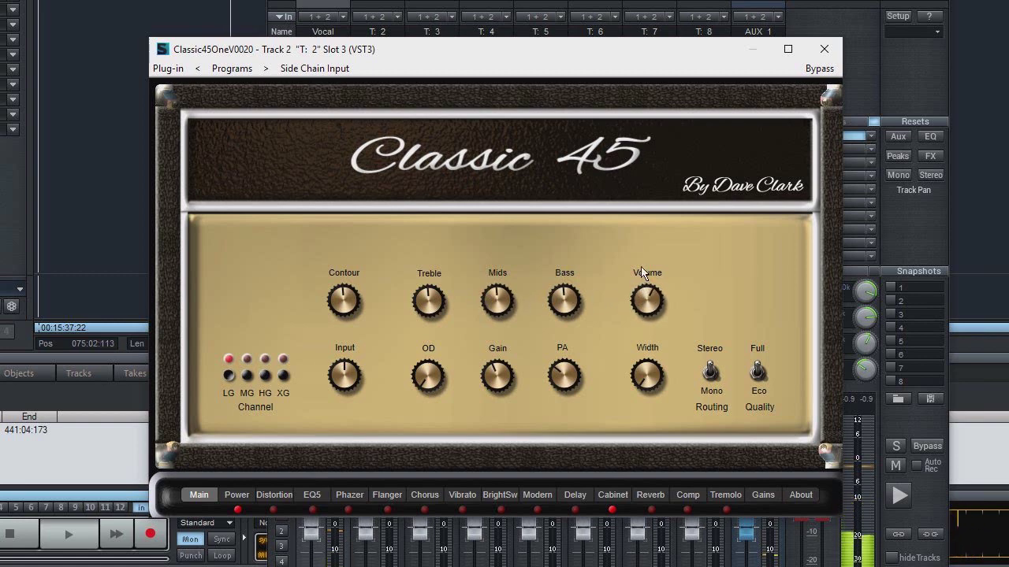
{"action": "left_click_drag", "start_coordinate": [652, 303], "coordinate": [653, 296]}
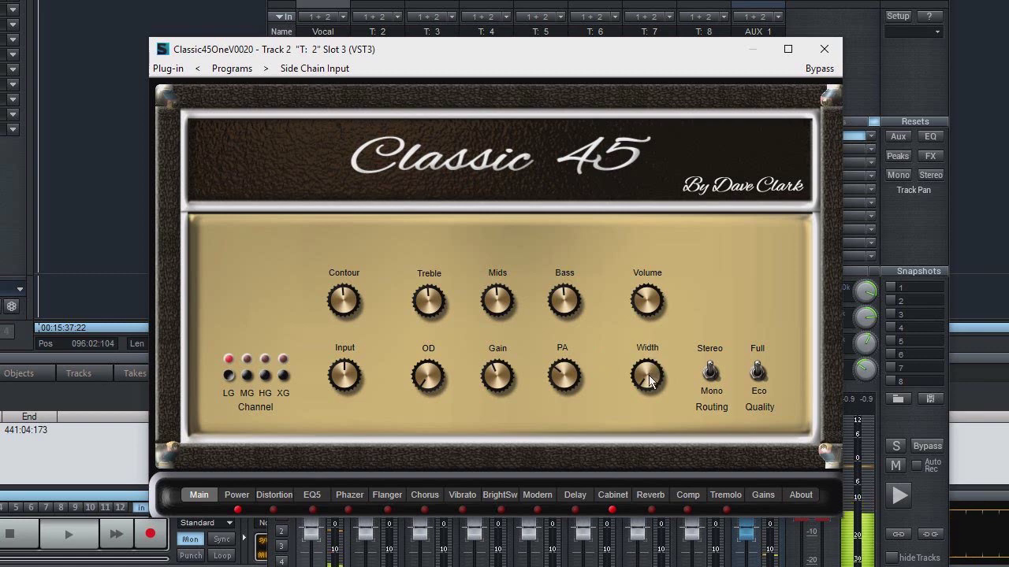
Try out the Width control and the Routing and Quality switches, leaving them at their original settings.
{"action": "mouse_move", "coordinate": [646, 375]}
{"action": "left_mouse_down"}
{"action": "mouse_move", "coordinate": [642, 322]}
{"action": "mouse_move", "coordinate": [640, 420]}
{"action": "mouse_move", "coordinate": [641, 392]}
{"action": "left_mouse_up"}
{"action": "left_click", "coordinate": [710, 374]}
{"action": "left_click", "coordinate": [757, 374]}
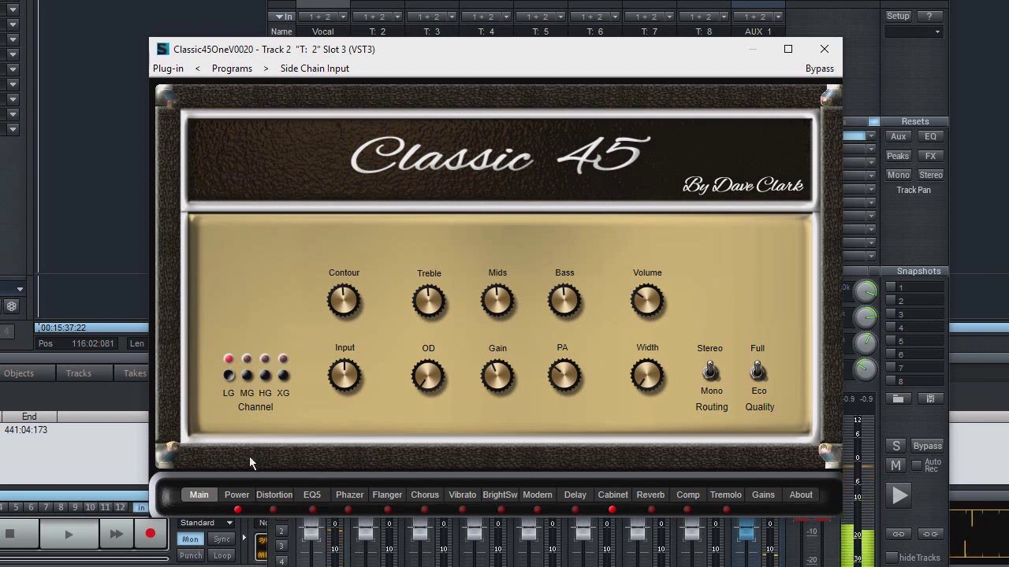
Switch the EQ5 placement to Post and back to Pre, and return to the main amp controls.
{"action": "left_click", "coordinate": [238, 510]}
{"action": "left_click", "coordinate": [312, 498]}
{"action": "left_click", "coordinate": [267, 324]}
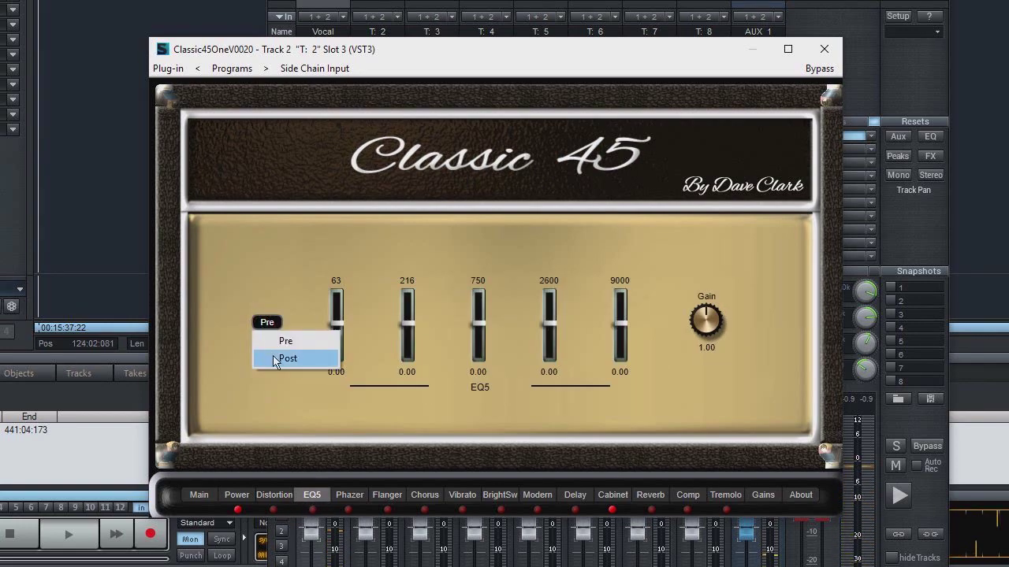
{"action": "left_click", "coordinate": [275, 355]}
{"action": "left_click", "coordinate": [267, 322]}
{"action": "left_click", "coordinate": [278, 343]}
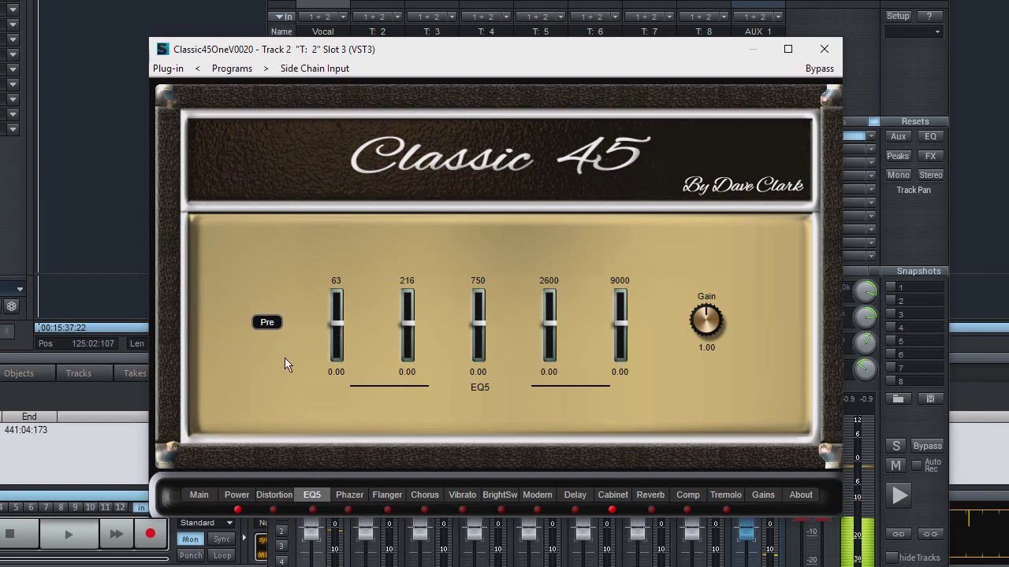
{"action": "left_click", "coordinate": [197, 495]}
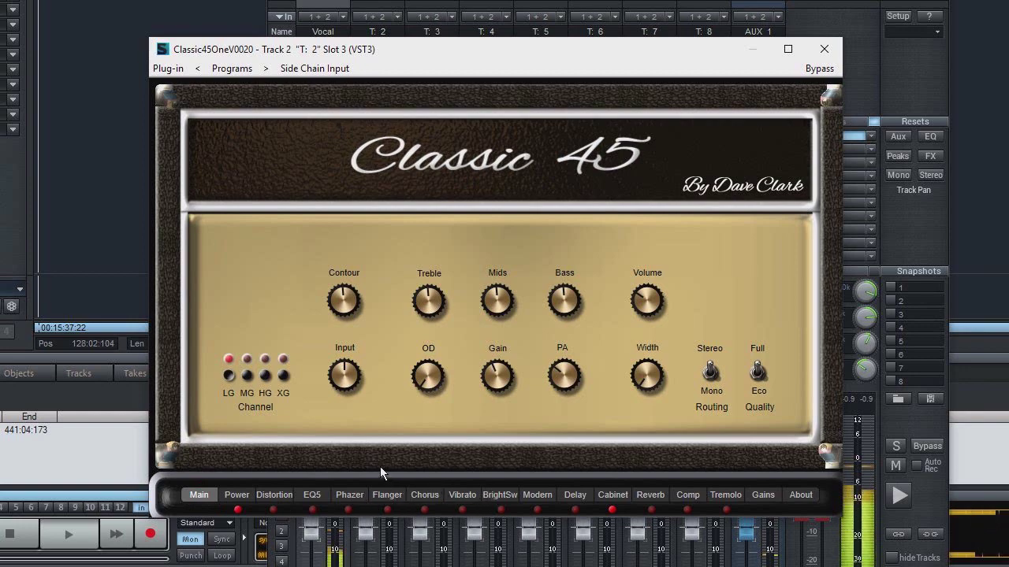
Set the amp's Power mode to Bypass and return it to On.
{"action": "left_click", "coordinate": [234, 495]}
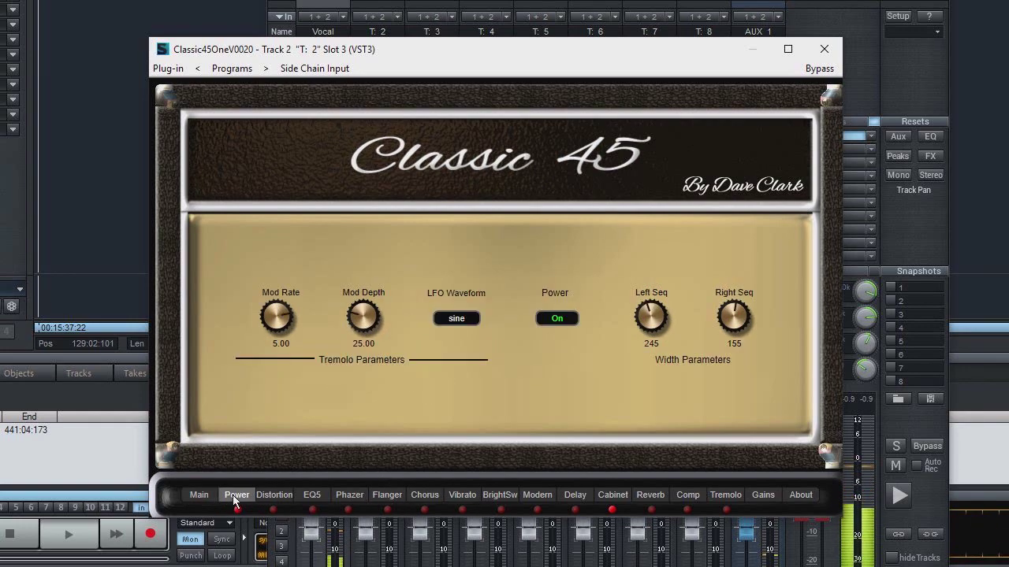
{"action": "left_click", "coordinate": [557, 318]}
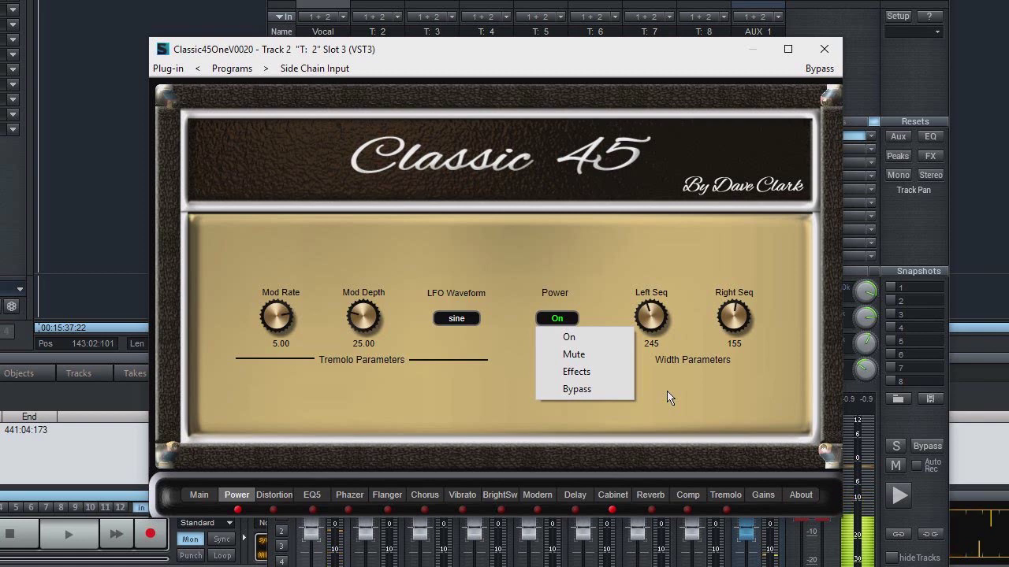
{"action": "left_click", "coordinate": [579, 389]}
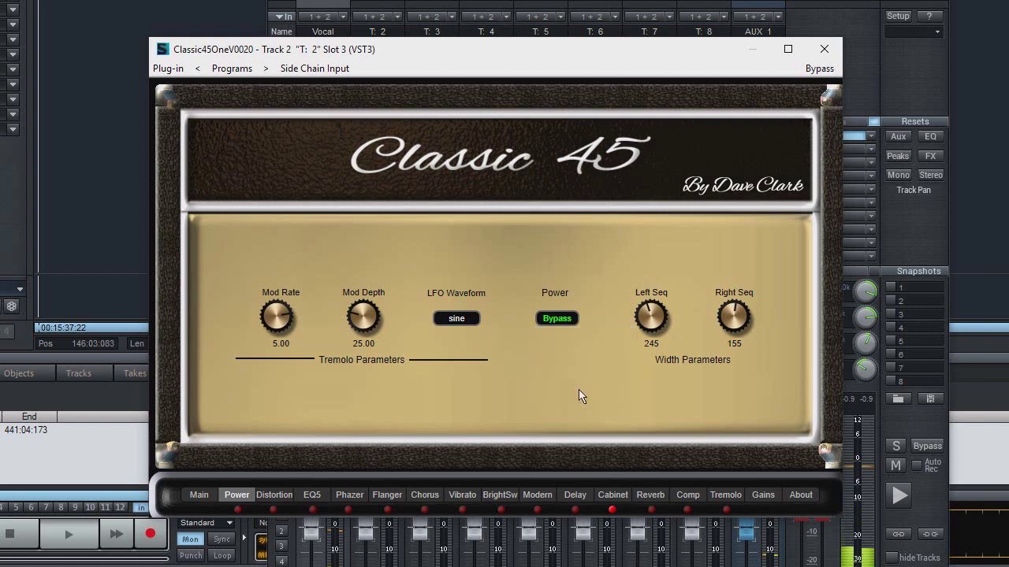
{"action": "left_click", "coordinate": [238, 512]}
{"action": "left_click", "coordinate": [238, 513]}
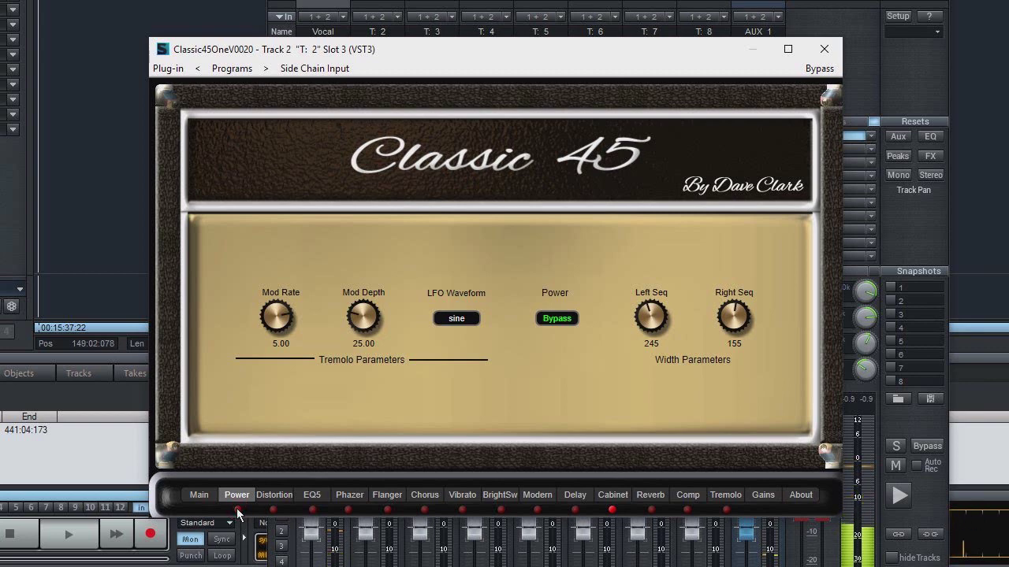
{"action": "left_click", "coordinate": [238, 512]}
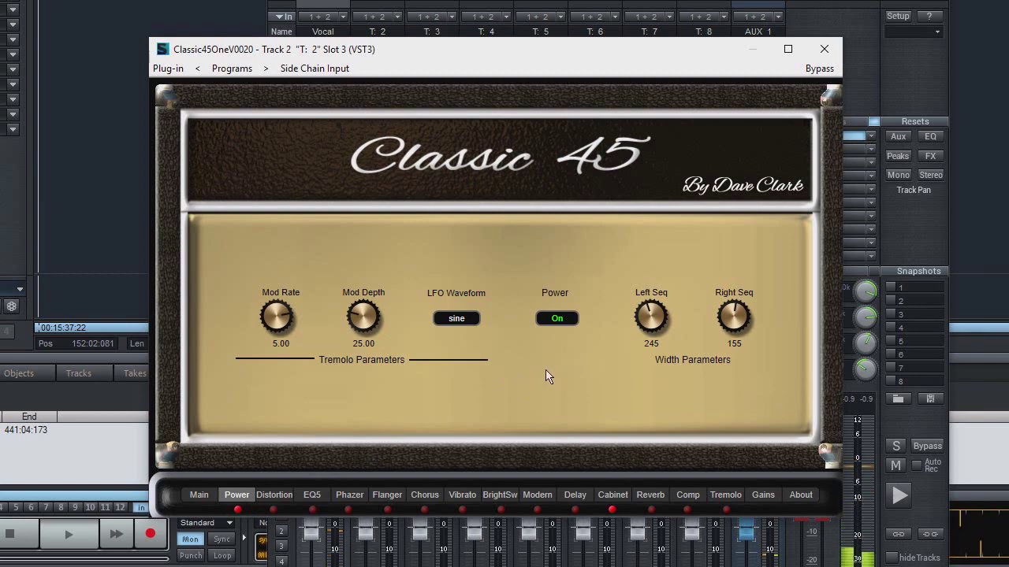
Examine the Distortion controls with their Control Type options, and the EQ5 band controls.
{"action": "left_click", "coordinate": [273, 494]}
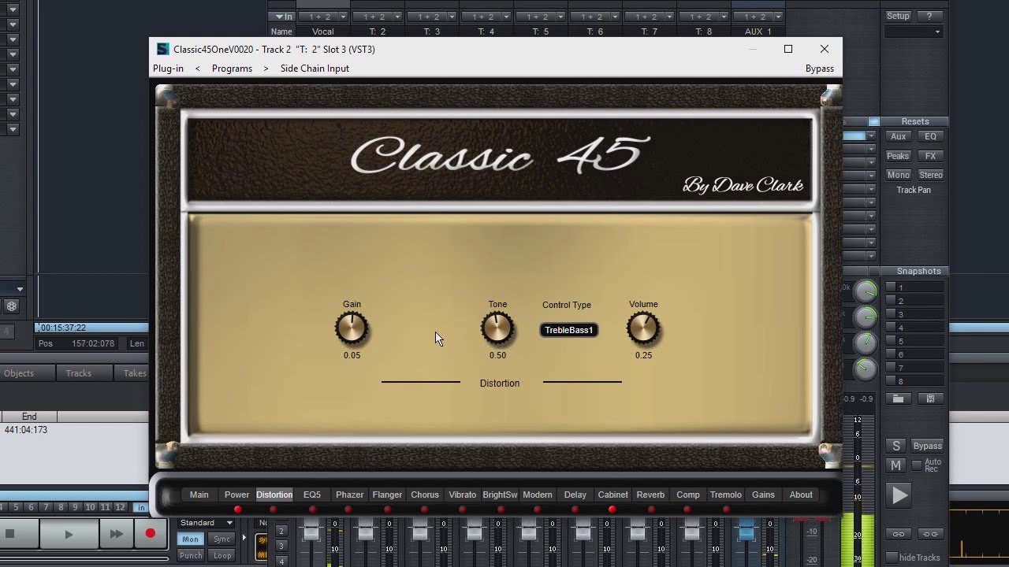
{"action": "left_click", "coordinate": [570, 331]}
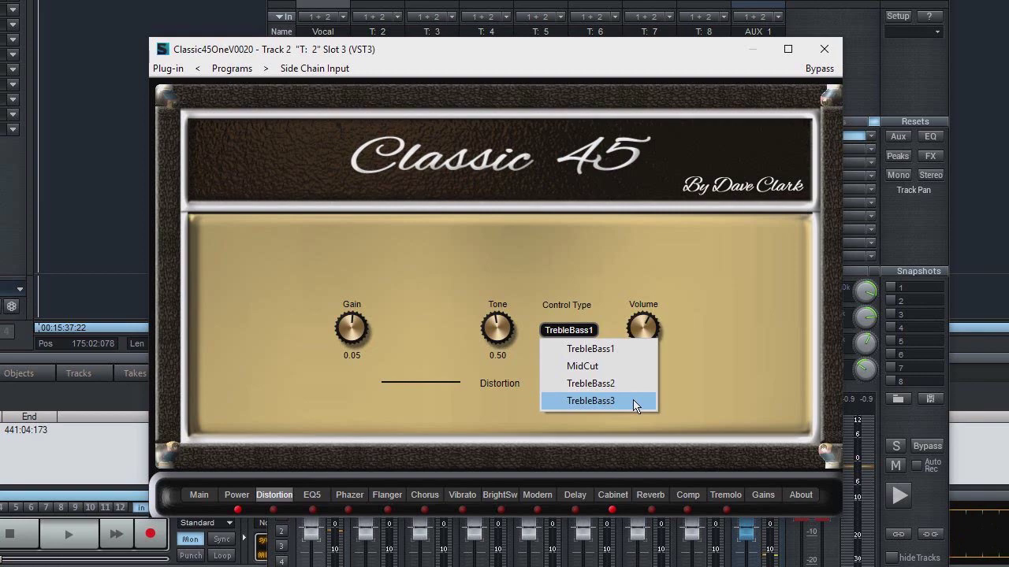
{"action": "left_click", "coordinate": [693, 392]}
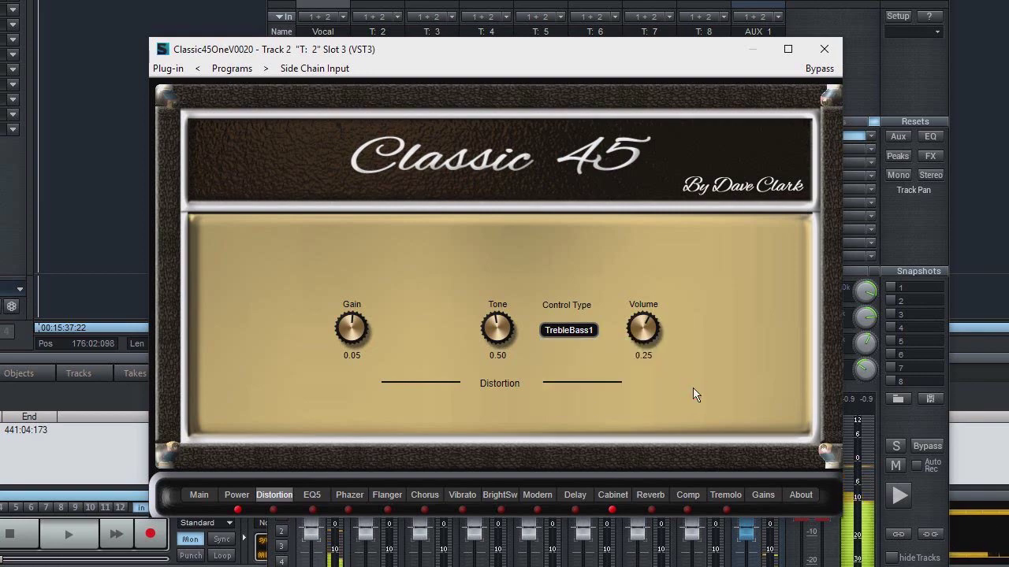
{"action": "left_click", "coordinate": [312, 495]}
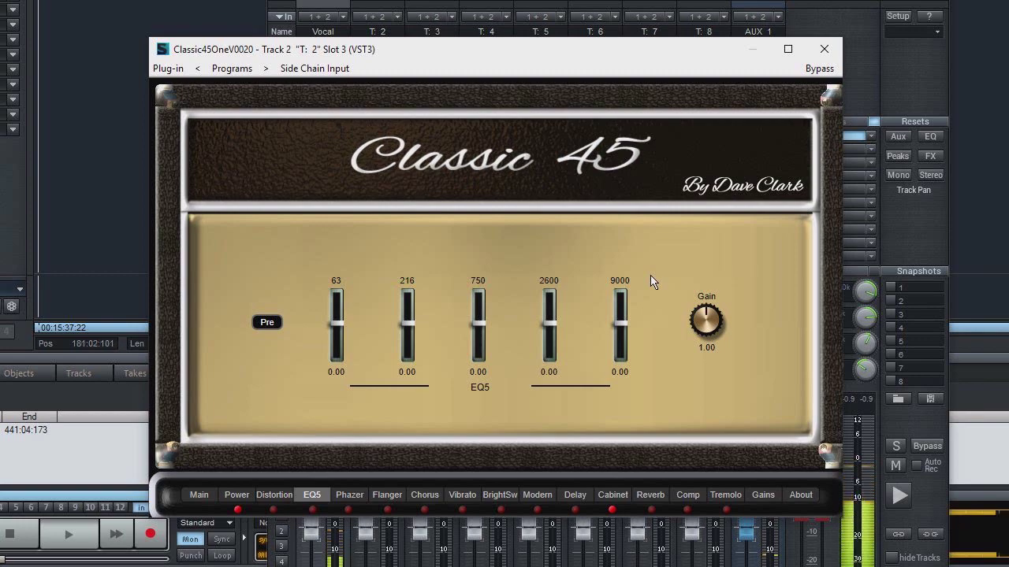
Turn the phaser's Wide Mode on and back off.
{"action": "left_click", "coordinate": [347, 495]}
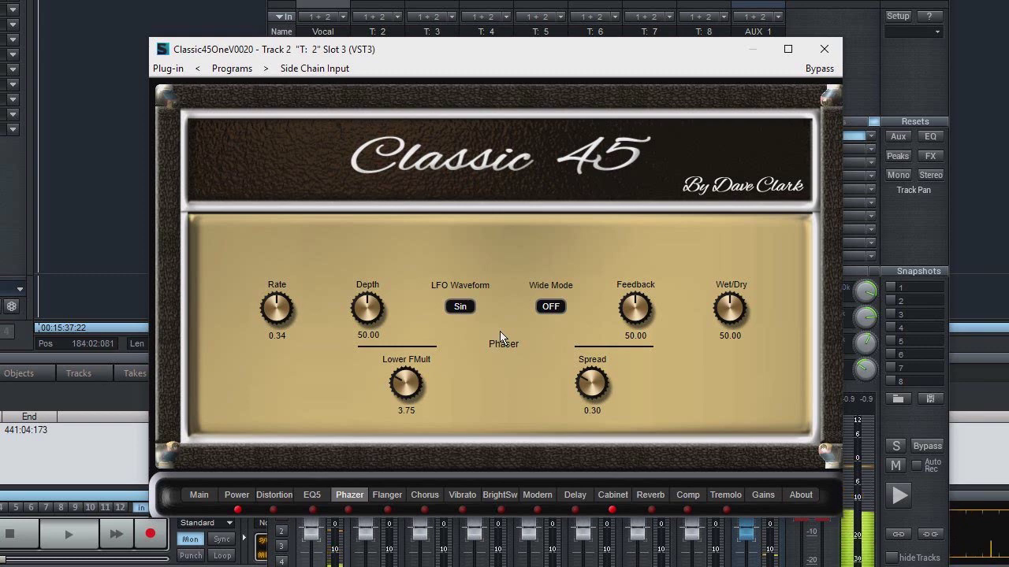
{"action": "left_click", "coordinate": [547, 307]}
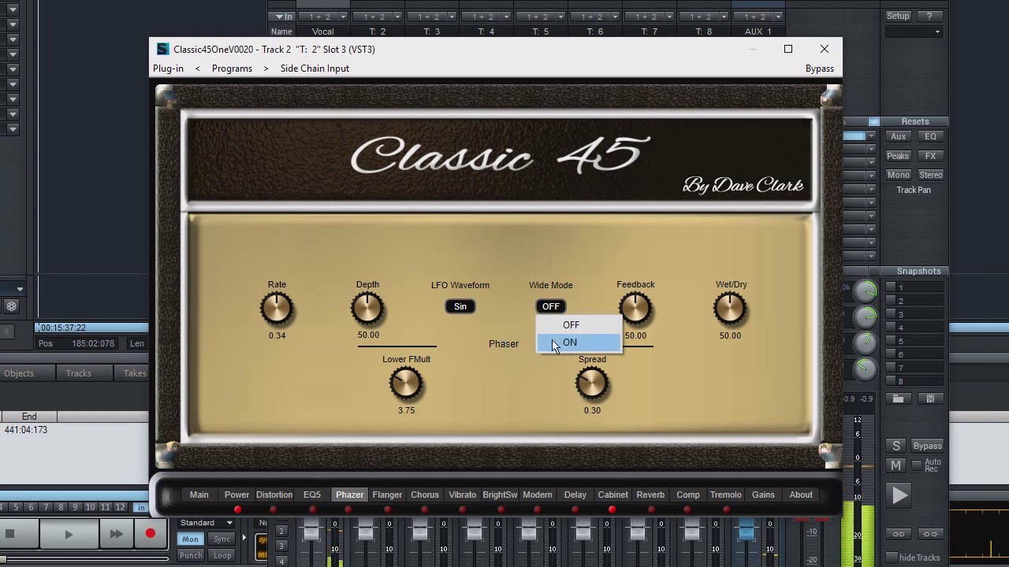
{"action": "left_click", "coordinate": [554, 344]}
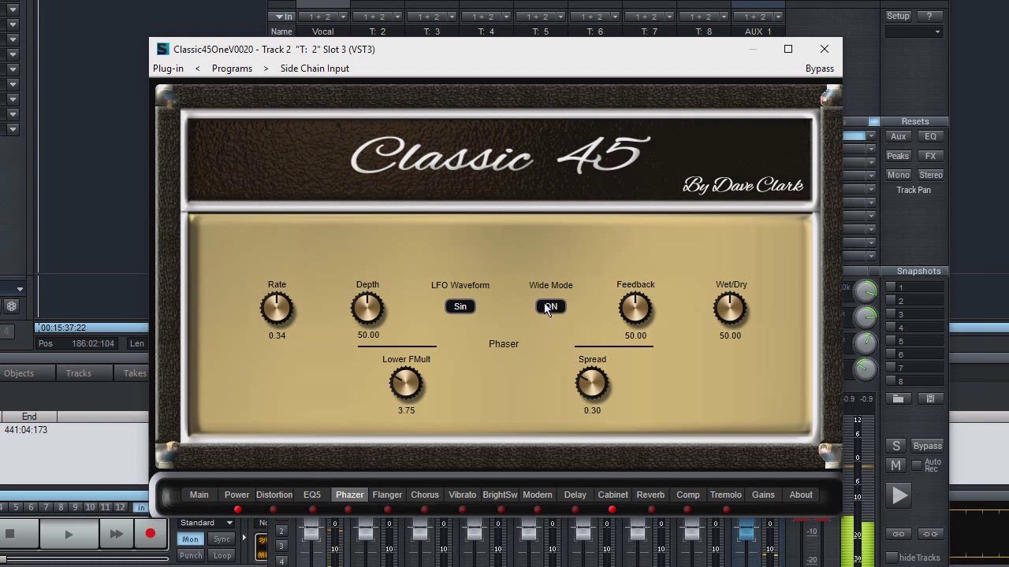
{"action": "left_click", "coordinate": [549, 308]}
{"action": "left_click", "coordinate": [551, 323]}
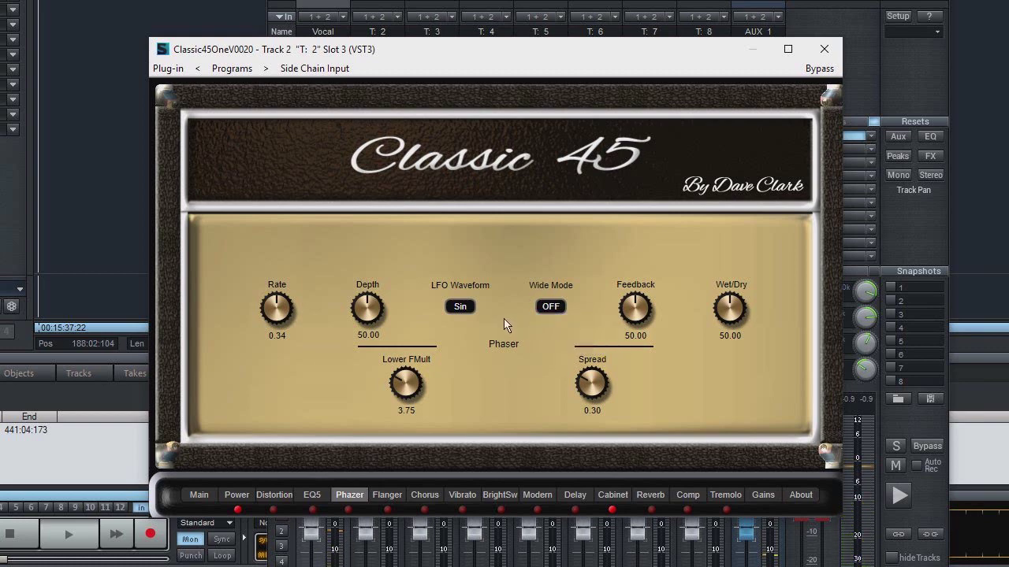
Sweep the phaser's Lower FMult through its range, reset it to its default, and adjust the Spread.
{"action": "left_click_drag", "start_coordinate": [408, 386], "coordinate": [415, 448]}
{"action": "left_click_drag", "start_coordinate": [405, 404], "coordinate": [412, 282]}
{"action": "left_click_drag", "start_coordinate": [412, 389], "coordinate": [403, 432]}
{"action": "double_click", "coordinate": [406, 384]}
{"action": "left_click_drag", "start_coordinate": [593, 392], "coordinate": [564, 387]}
Examine the Flanger, Chorus and Vibrato effect controls.
{"action": "left_click", "coordinate": [387, 495]}
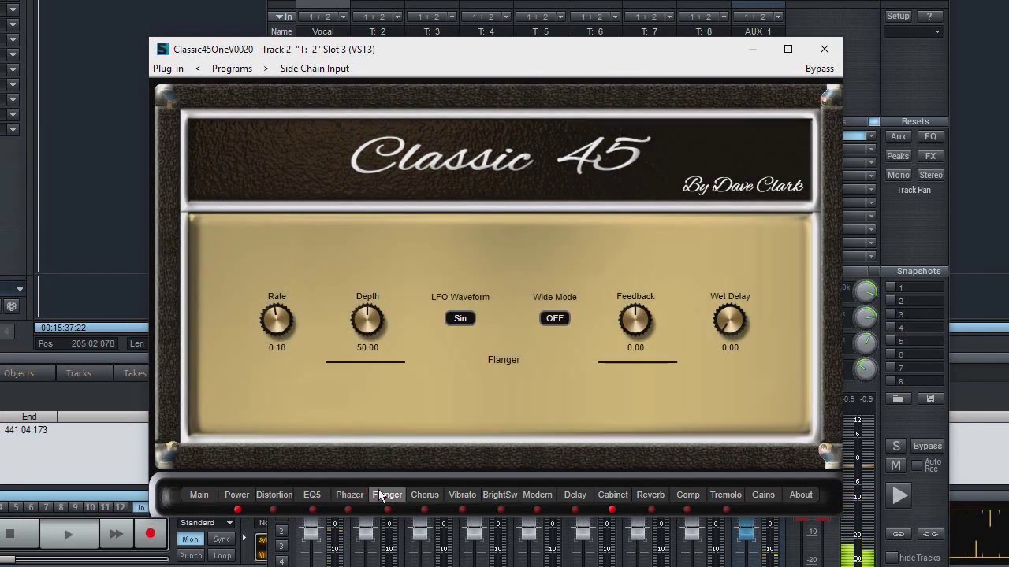
{"action": "left_click", "coordinate": [436, 495]}
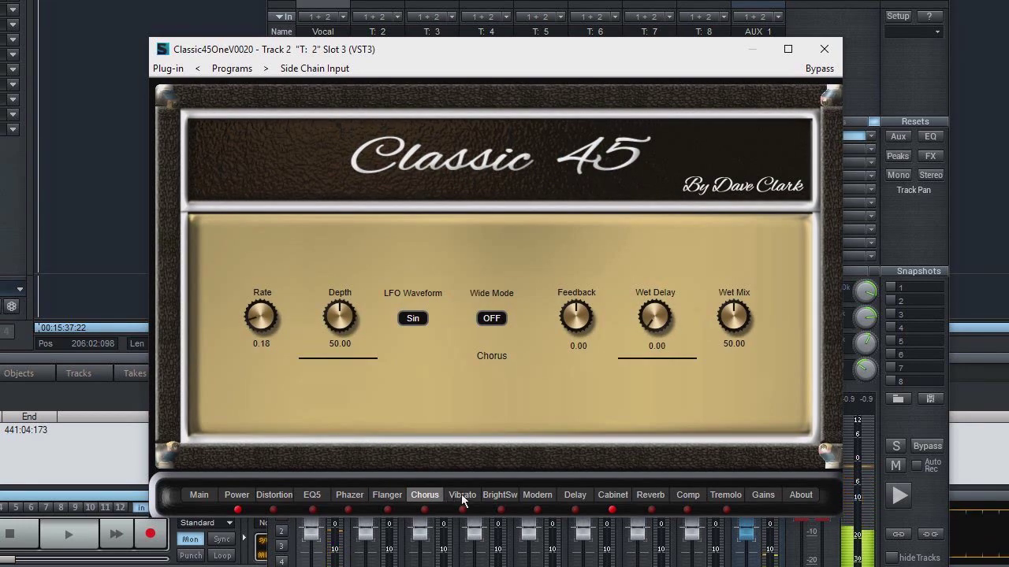
{"action": "left_click", "coordinate": [461, 494]}
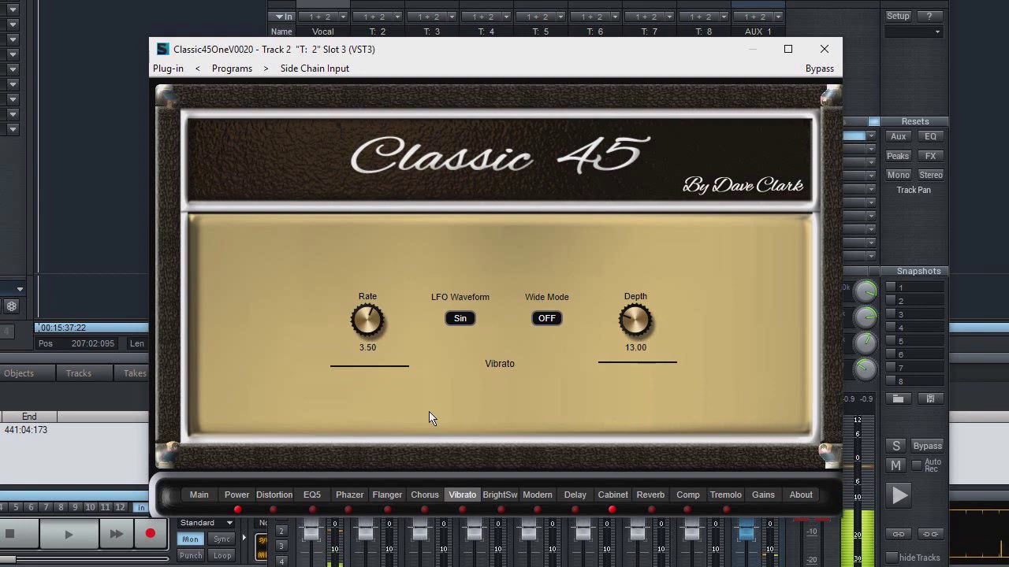
{"action": "left_click", "coordinate": [419, 495]}
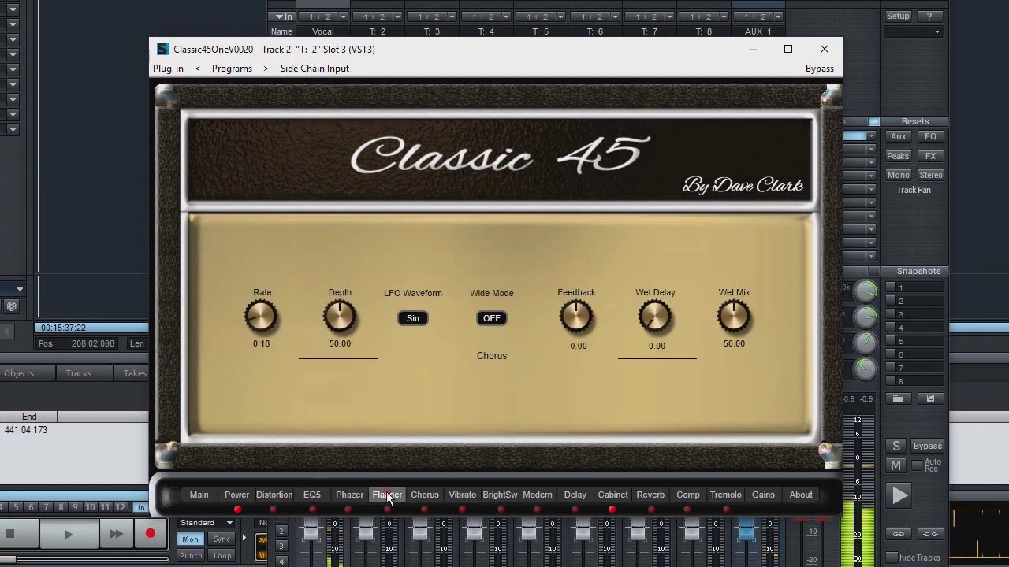
{"action": "left_click", "coordinate": [386, 494]}
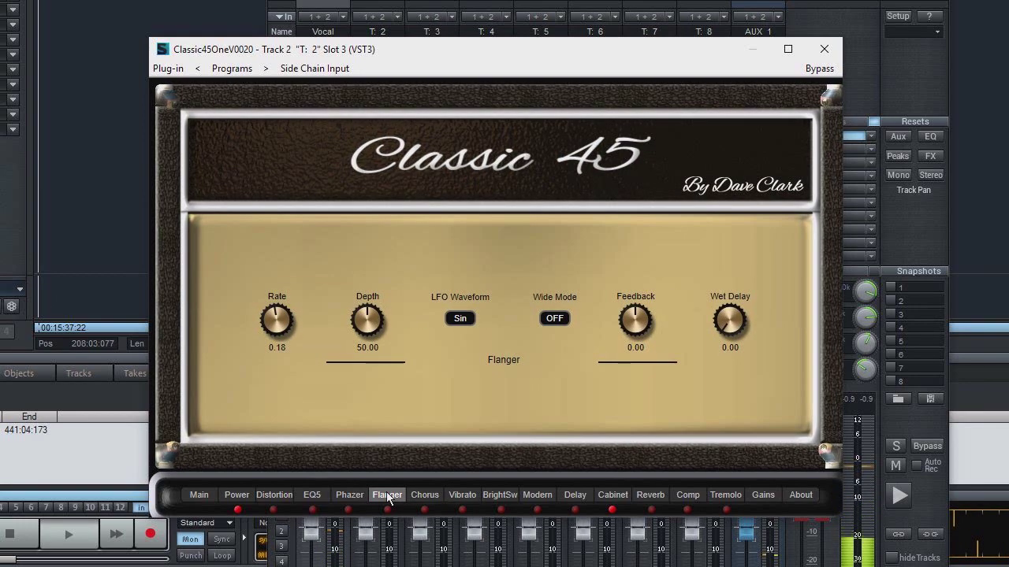
{"action": "left_click", "coordinate": [458, 493]}
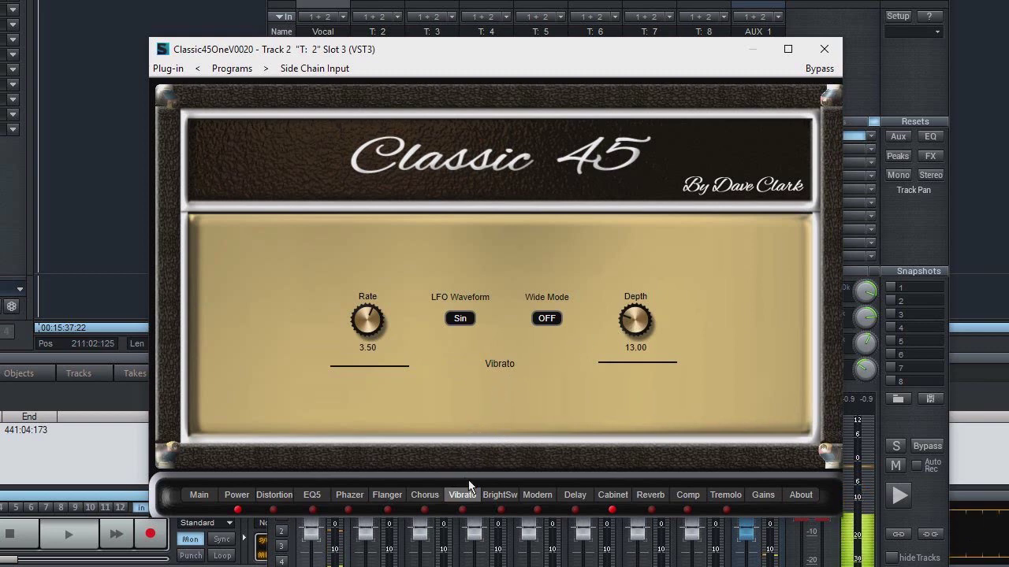
Adjust the Bright Ch level of the bright switch effect.
{"action": "left_click", "coordinate": [497, 493]}
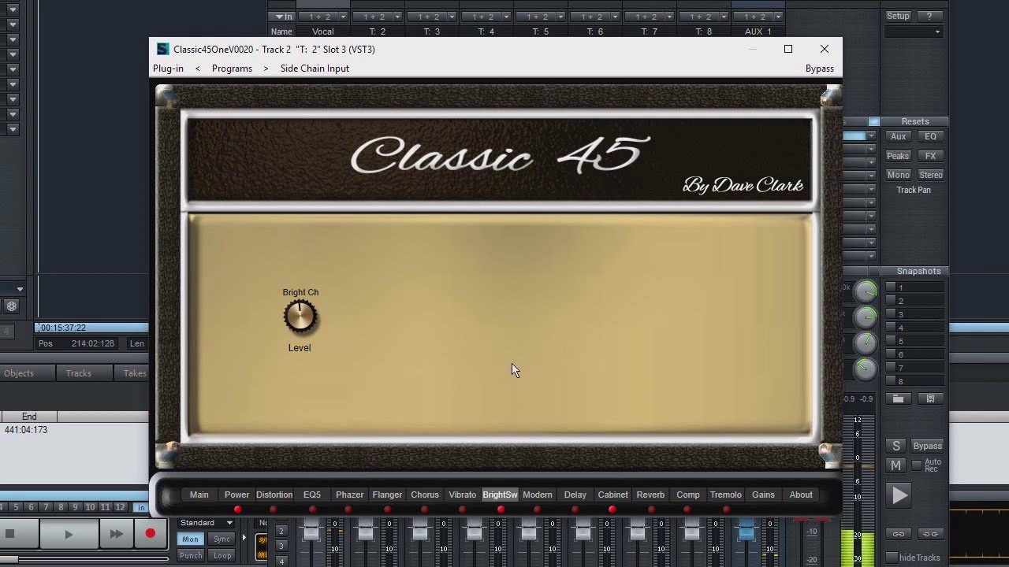
{"action": "mouse_move", "coordinate": [302, 321]}
{"action": "left_mouse_down"}
{"action": "mouse_move", "coordinate": [302, 372]}
{"action": "mouse_move", "coordinate": [308, 258]}
{"action": "mouse_move", "coordinate": [299, 353]}
{"action": "mouse_move", "coordinate": [299, 334]}
{"action": "left_mouse_up"}
{"action": "left_click_drag", "start_coordinate": [301, 278], "coordinate": [293, 355]}
Show the Modern controls and toggle the Modern effect.
{"action": "left_click", "coordinate": [536, 495]}
{"action": "left_click", "coordinate": [536, 510]}
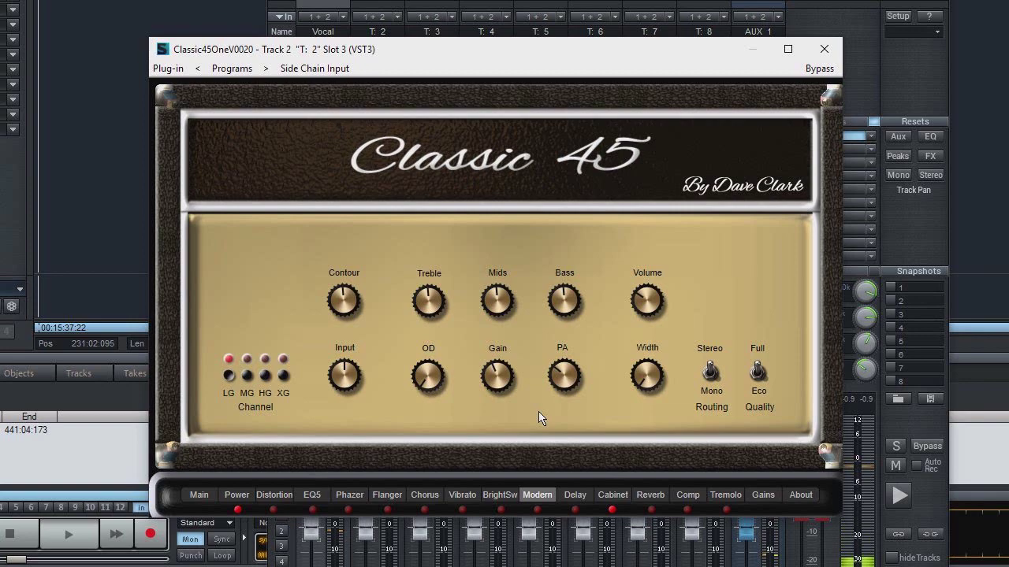
Adjust the Gain of the Reverb effect.
{"action": "left_click", "coordinate": [650, 495]}
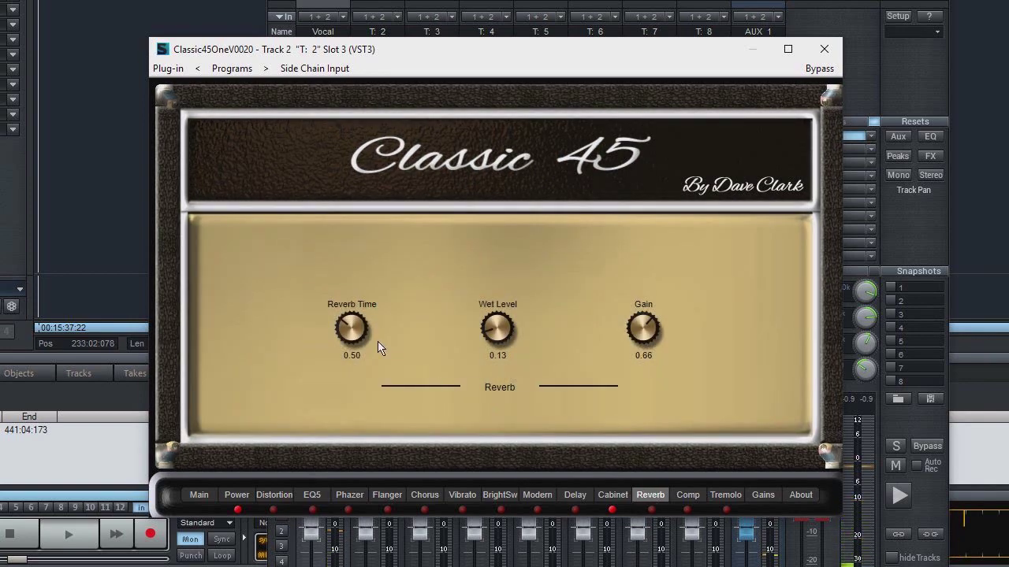
{"action": "left_click_drag", "start_coordinate": [624, 340], "coordinate": [623, 285]}
Switch the compressor's Signal Source from Internal to SideChain.
{"action": "left_click", "coordinate": [687, 495]}
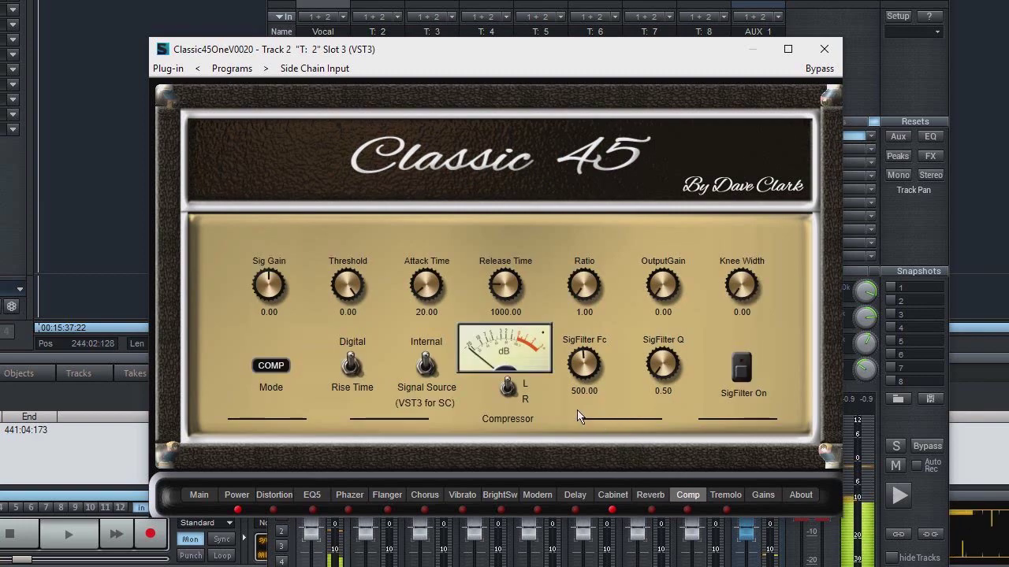
{"action": "left_click", "coordinate": [425, 366]}
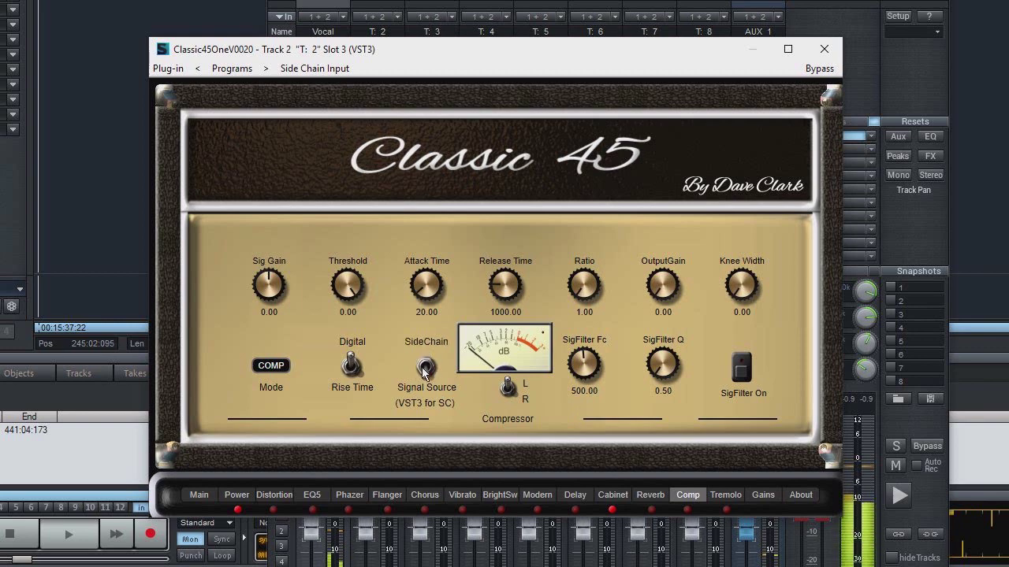
Switch the compressor's Signal Source back to Internal.
{"action": "left_click", "coordinate": [425, 367]}
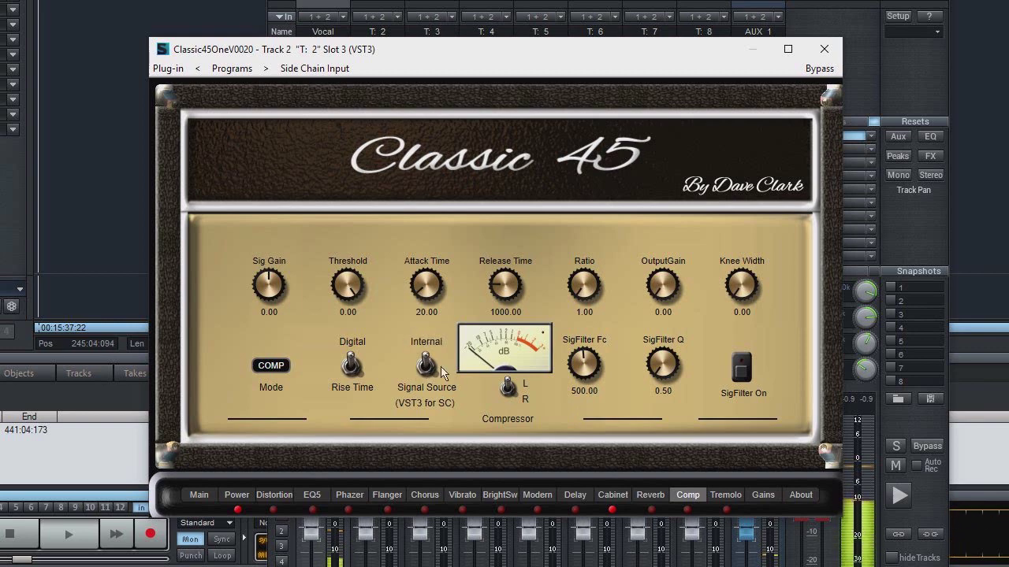
{"action": "left_click", "coordinate": [743, 368]}
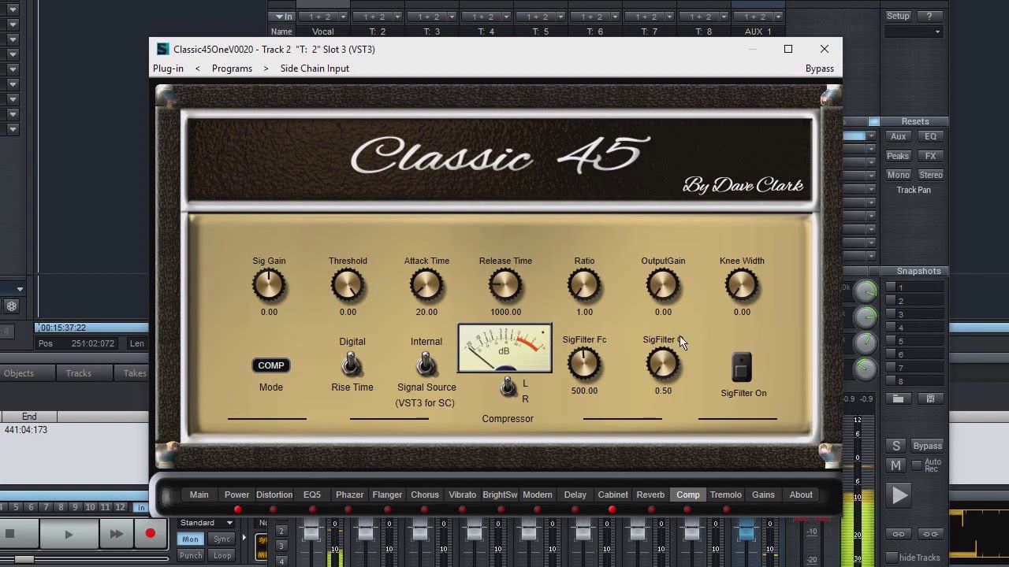
Show the Tremolo controls and view the available LFO waveforms, keeping sine.
{"action": "left_click", "coordinate": [723, 495]}
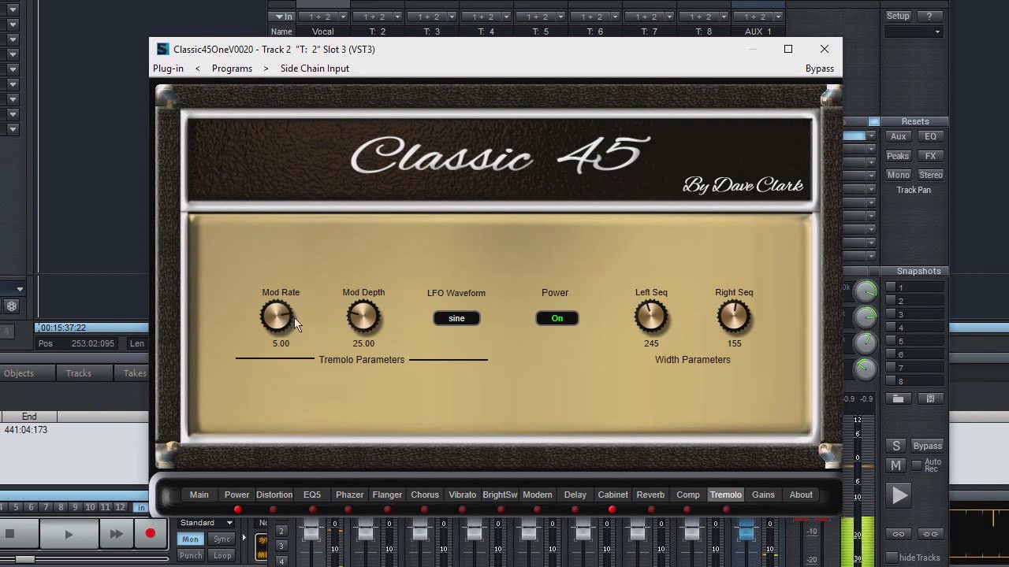
{"action": "left_click", "coordinate": [457, 319]}
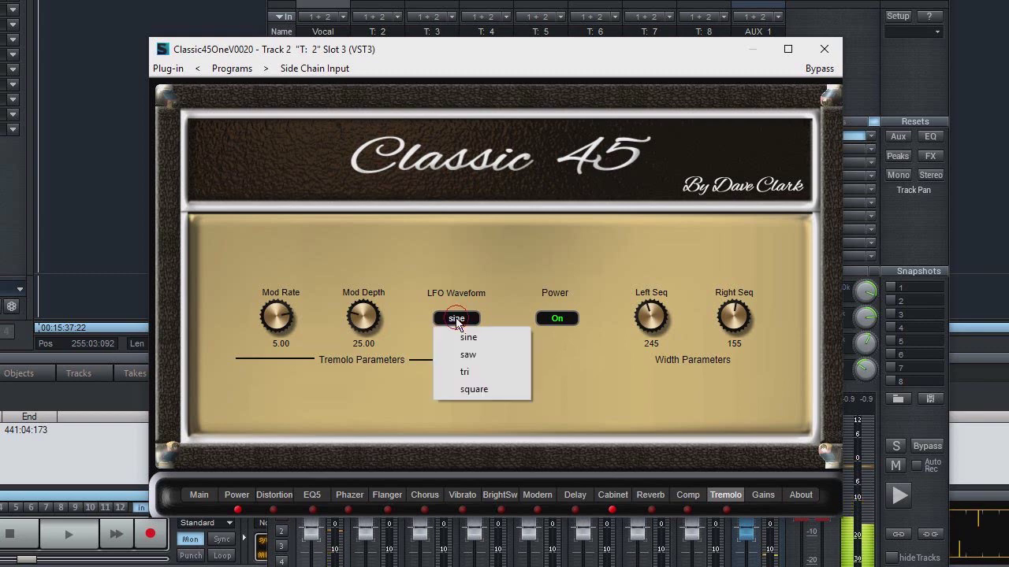
{"action": "left_click", "coordinate": [572, 376]}
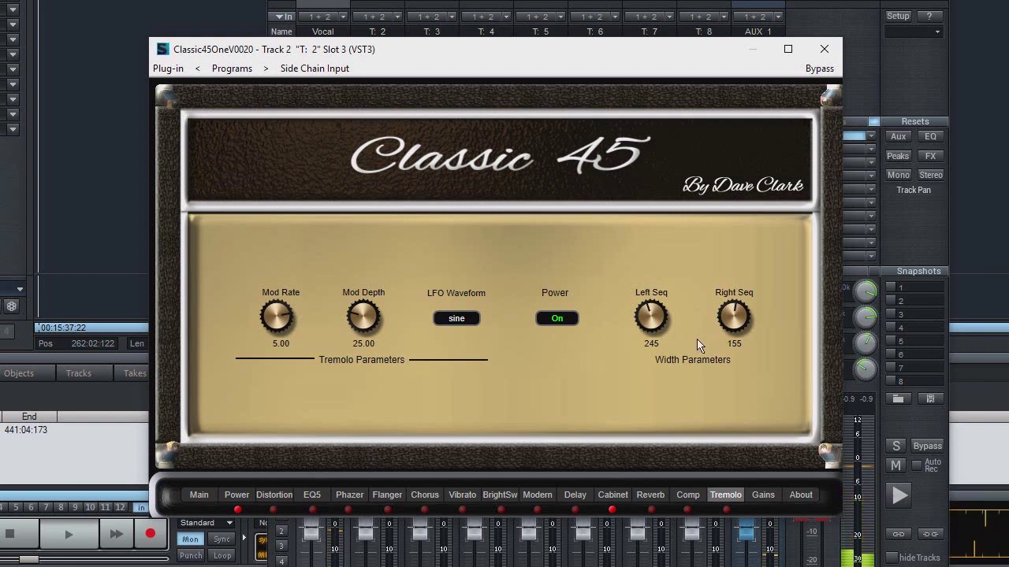
Try the tremolo's width parameters with Left Seq at 300 and Right Seq at 200, and restore them to 245 and 155.
{"action": "left_click_drag", "start_coordinate": [658, 323], "coordinate": [637, 223]}
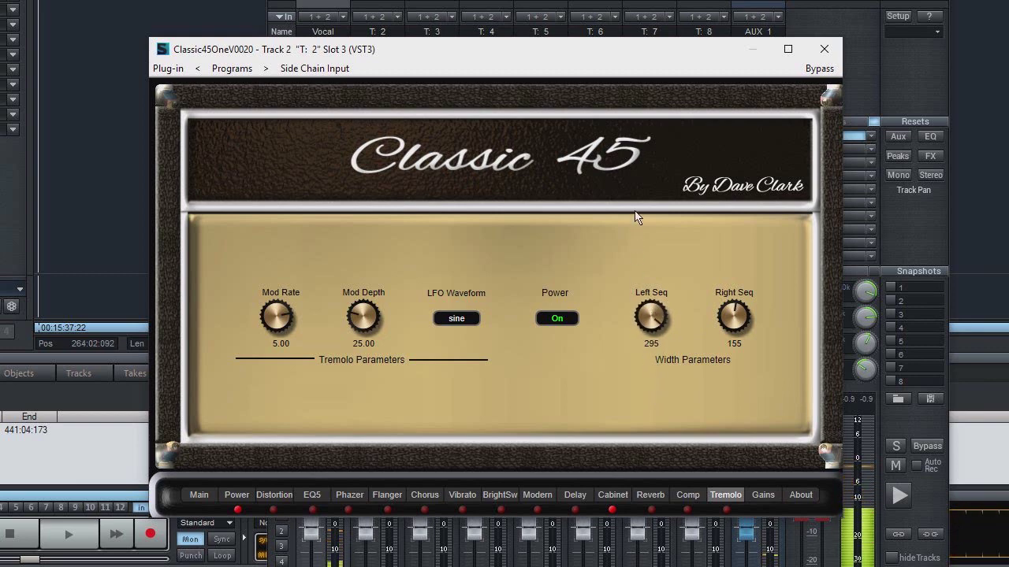
{"action": "left_click_drag", "start_coordinate": [734, 311], "coordinate": [718, 229]}
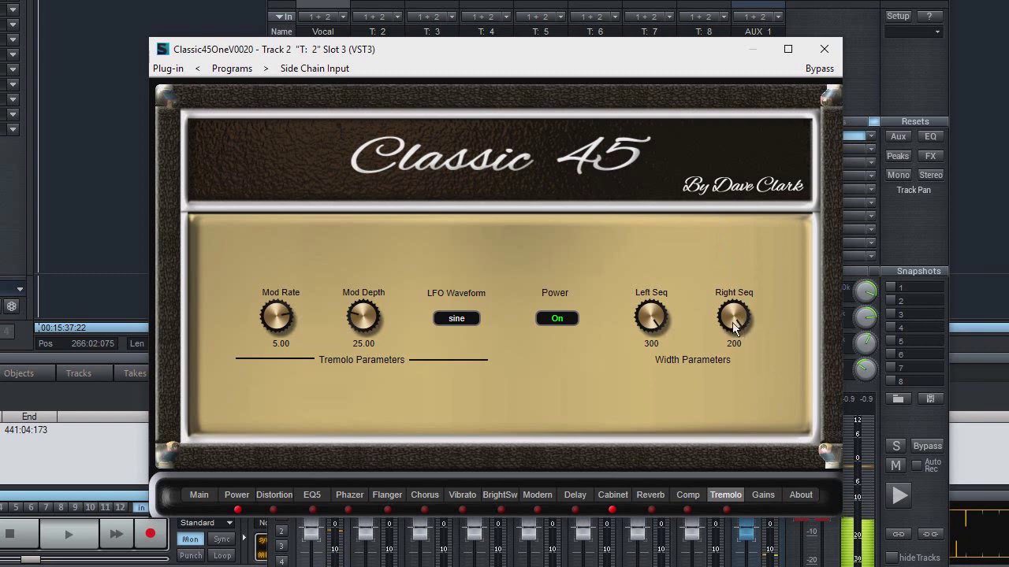
{"action": "left_click_drag", "start_coordinate": [653, 318], "coordinate": [744, 327]}
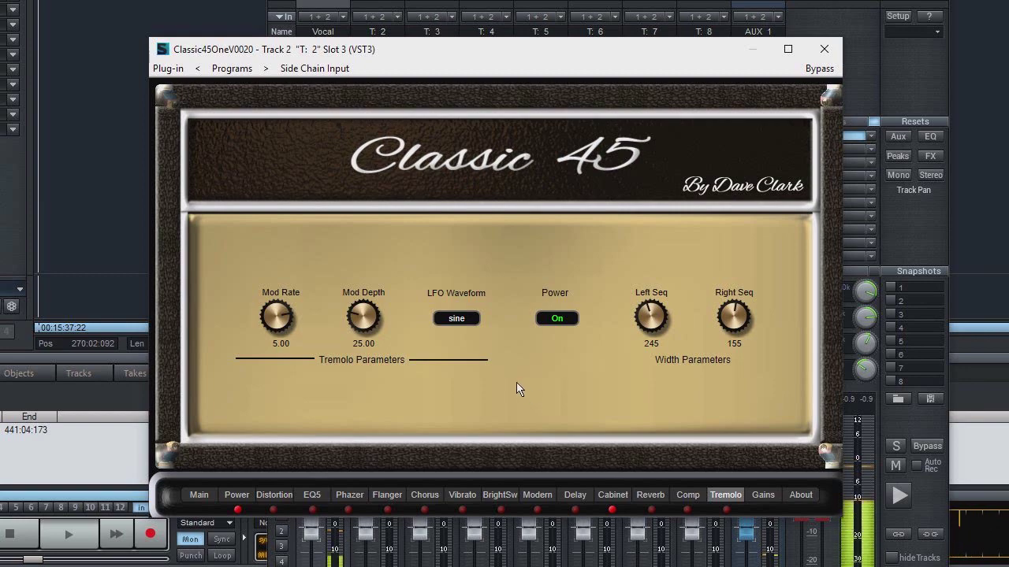
View the Classic 45 stage gains and version information, and close the plugin from its main page.
{"action": "left_click", "coordinate": [761, 495]}
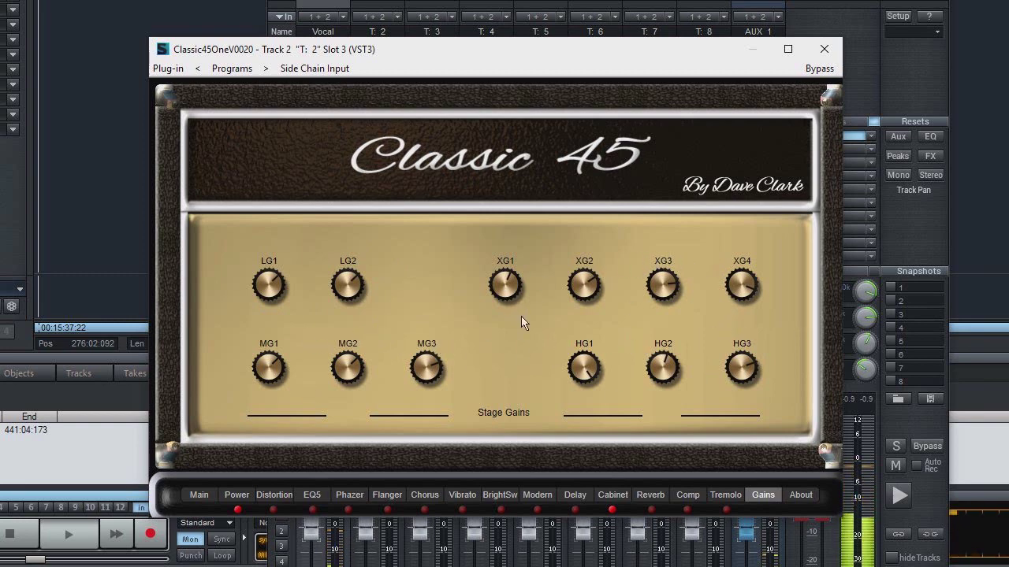
{"action": "left_click", "coordinate": [801, 495]}
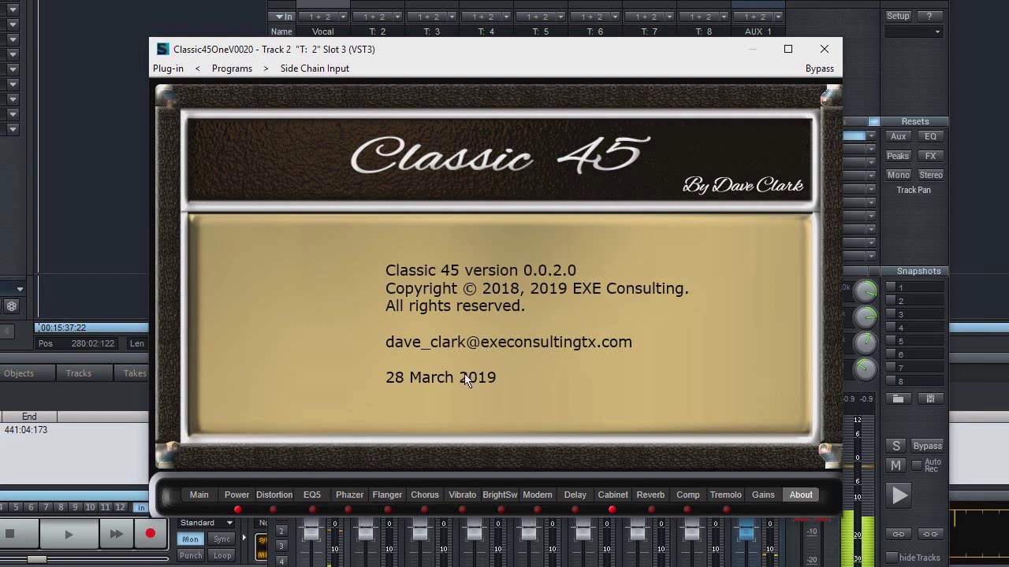
{"action": "left_click", "coordinate": [192, 493]}
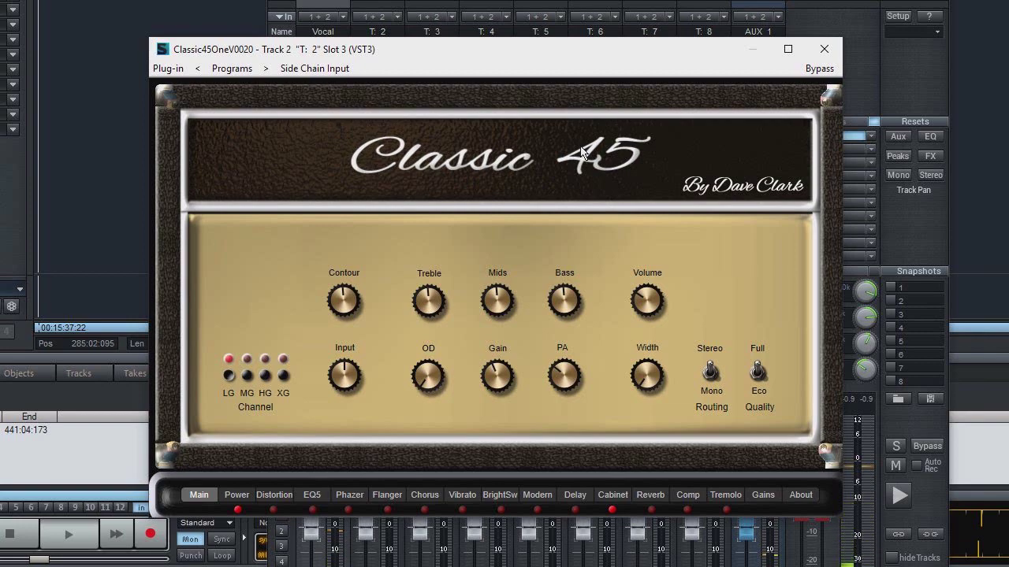
{"action": "left_click", "coordinate": [824, 49]}
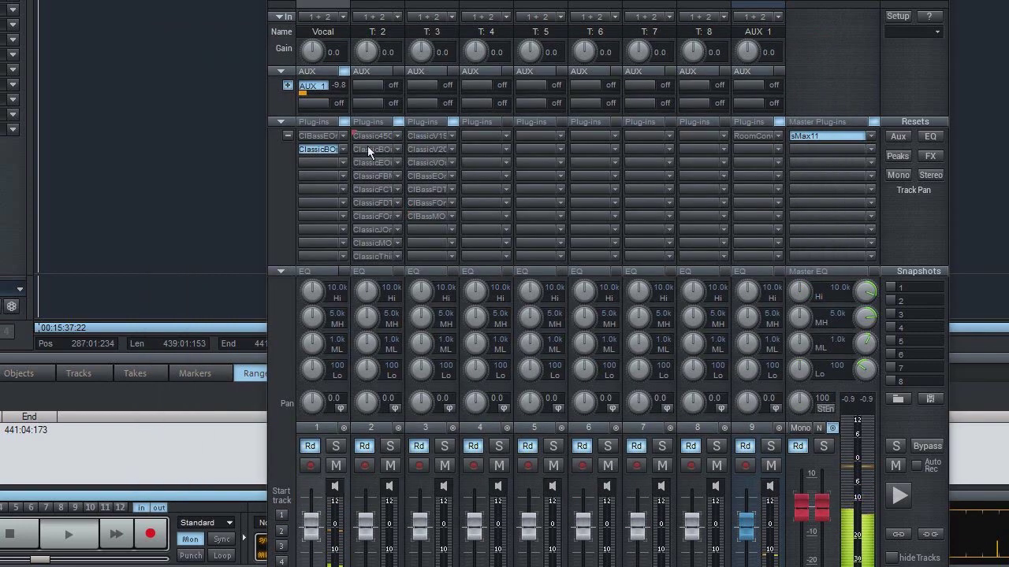
Compare the main controls of the Classic B and Classic E amps on track 2, closing each plugin after viewing.
{"action": "left_click", "coordinate": [367, 146]}
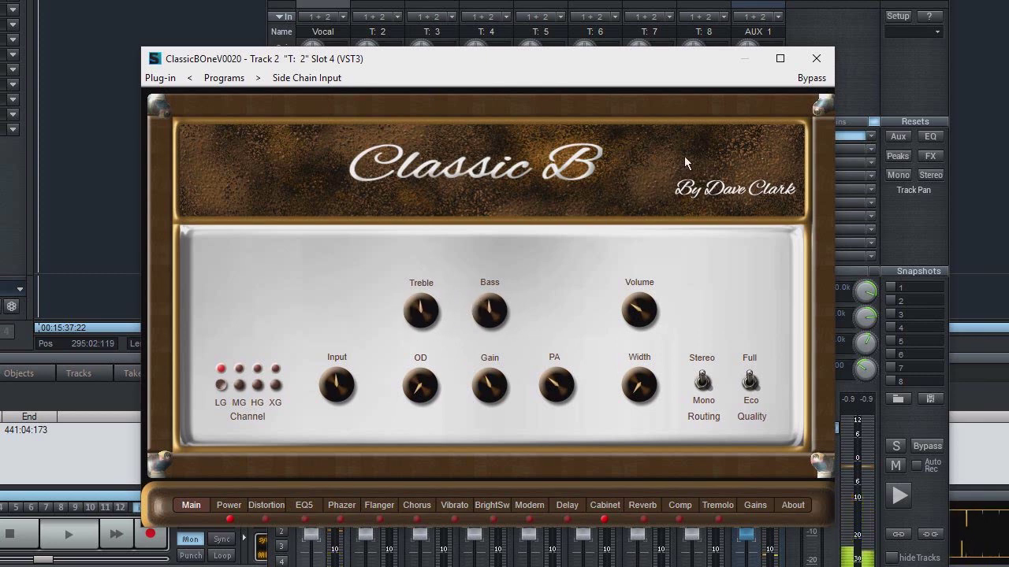
{"action": "left_click", "coordinate": [816, 58]}
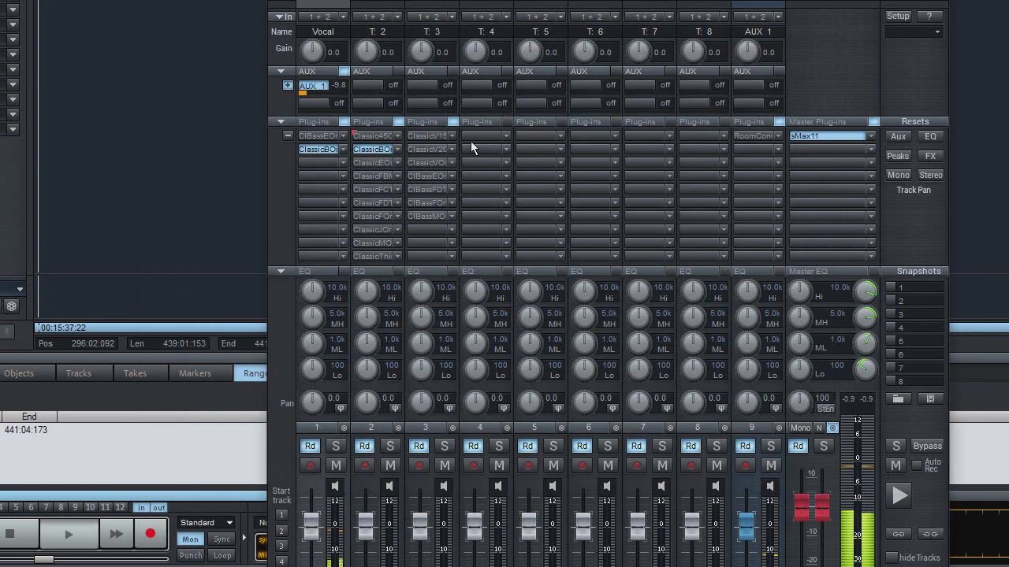
{"action": "left_click", "coordinate": [380, 163]}
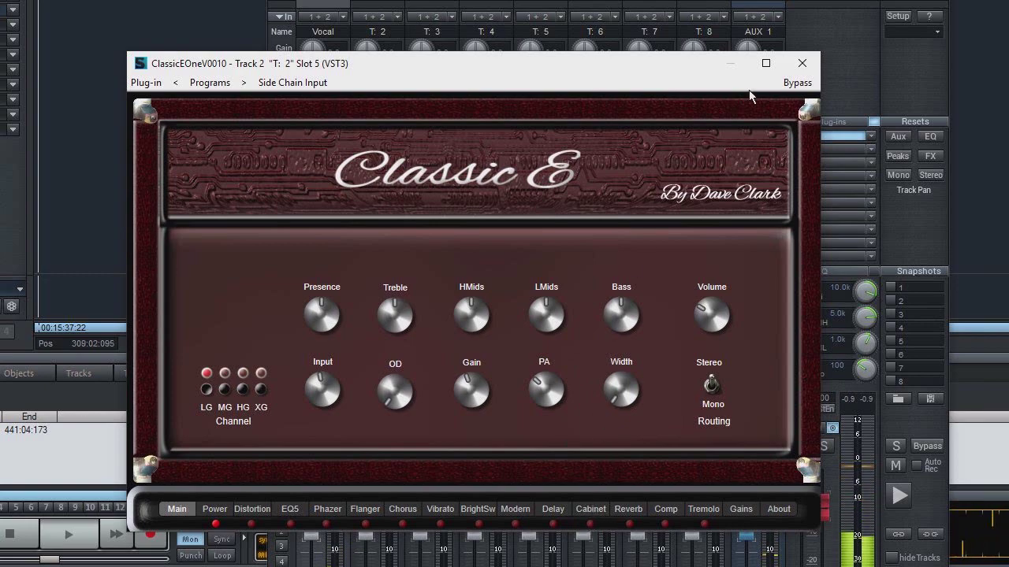
{"action": "left_click", "coordinate": [802, 63]}
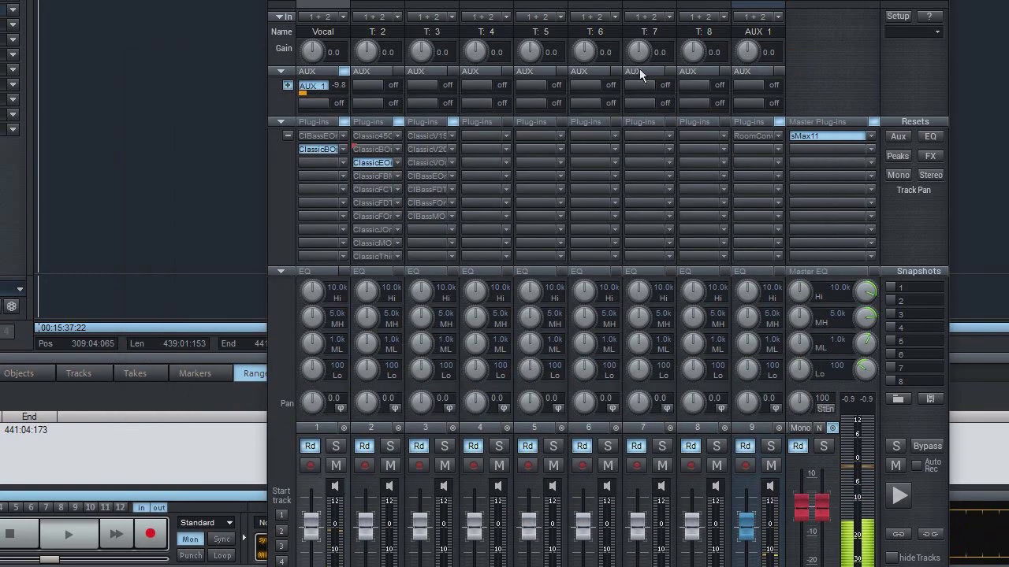
{"action": "left_click", "coordinate": [370, 149]}
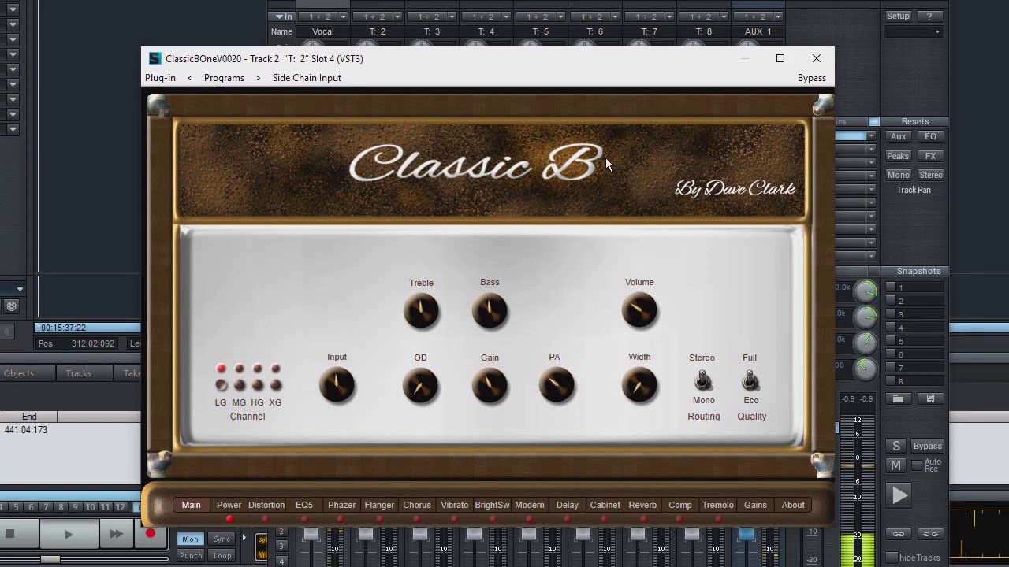
{"action": "left_click", "coordinate": [815, 60]}
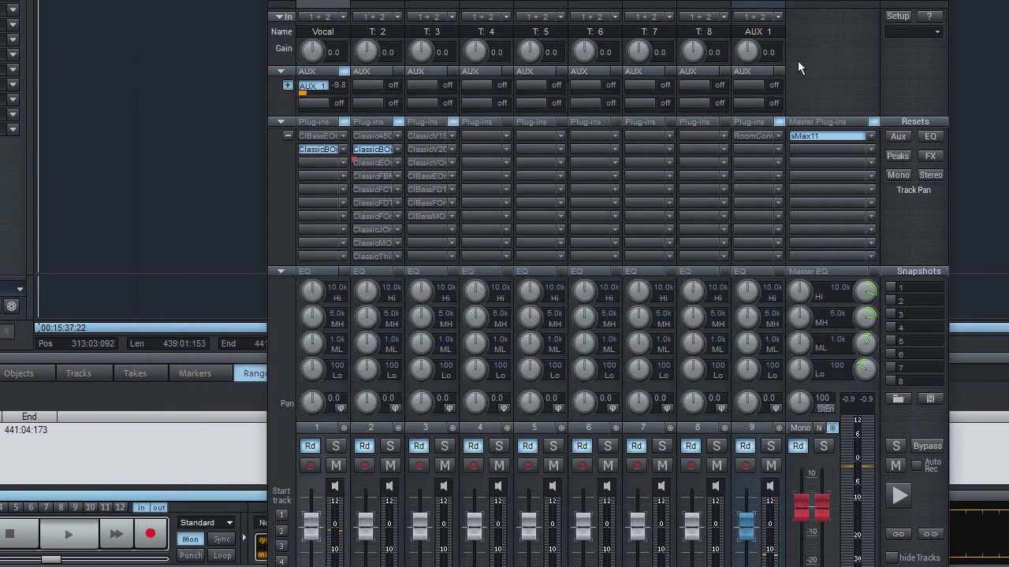
Reopen the Classic E amp on track 2, lower its Input and readjust its Gain.
{"action": "left_click", "coordinate": [365, 162]}
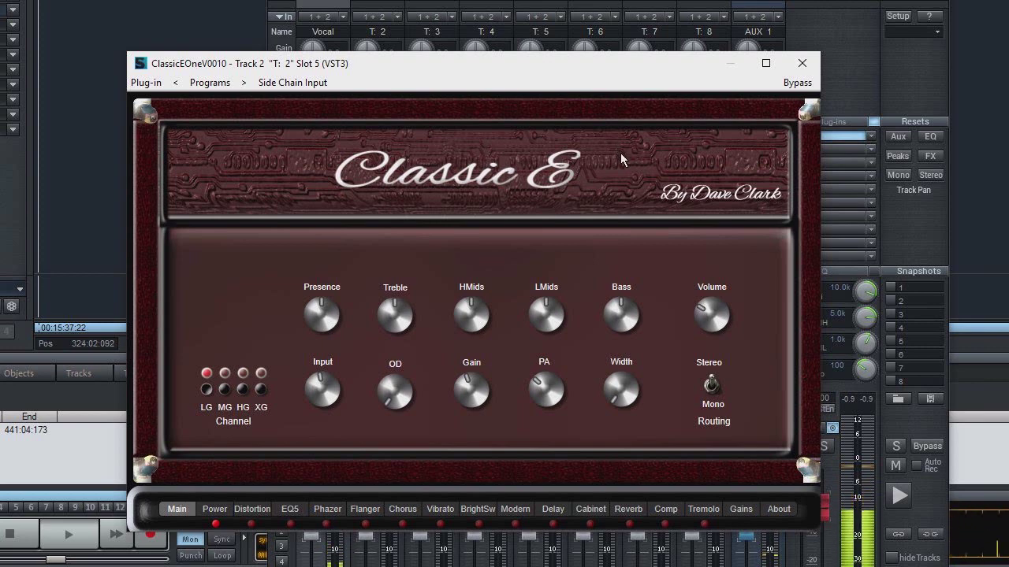
{"action": "left_click_drag", "start_coordinate": [466, 380], "coordinate": [442, 396]}
{"action": "left_click_drag", "start_coordinate": [332, 392], "coordinate": [334, 414]}
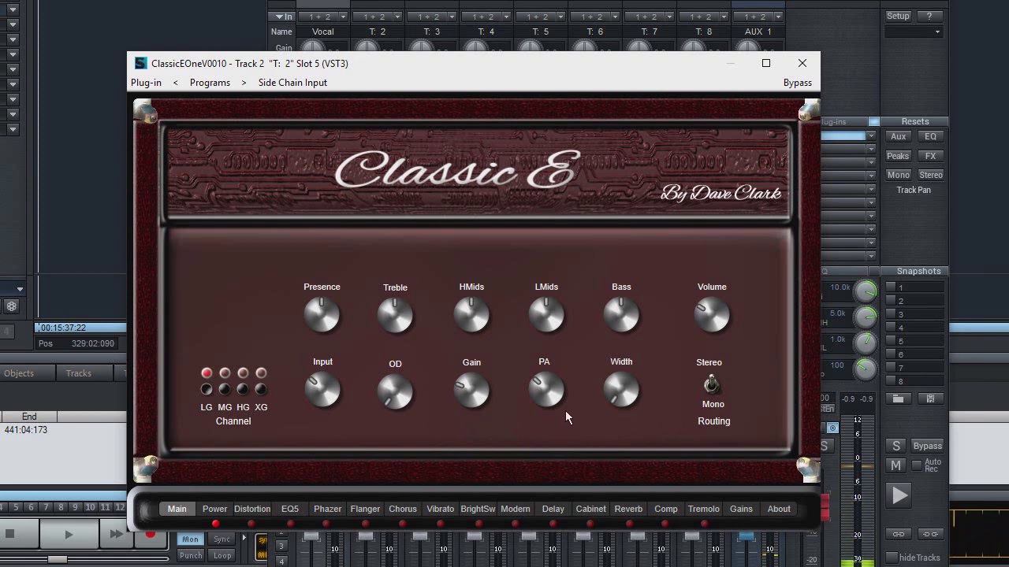
{"action": "left_click_drag", "start_coordinate": [470, 401], "coordinate": [469, 396]}
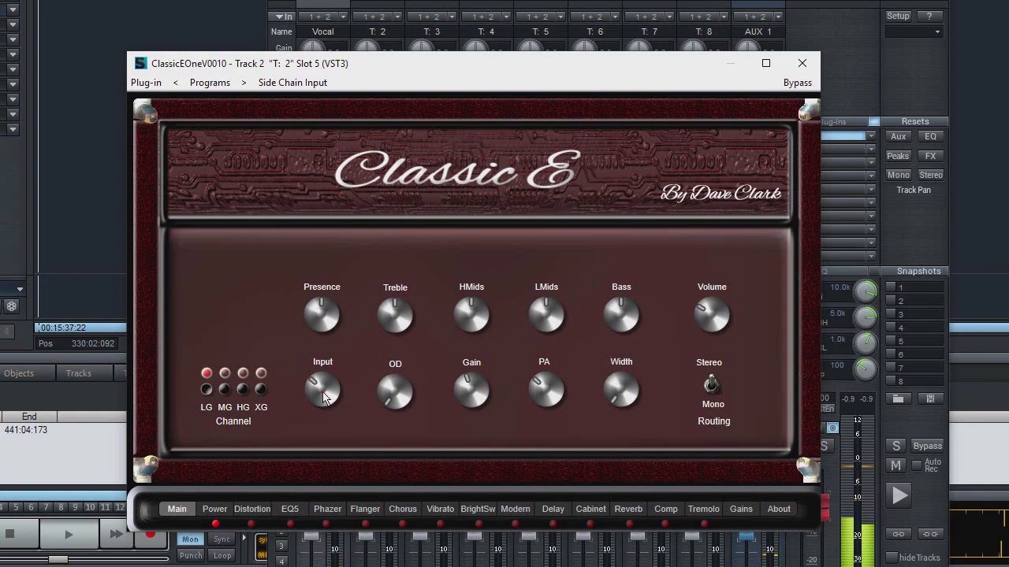
View the Classic E stage gains, return to its main controls and close the plugin.
{"action": "left_click", "coordinate": [739, 511]}
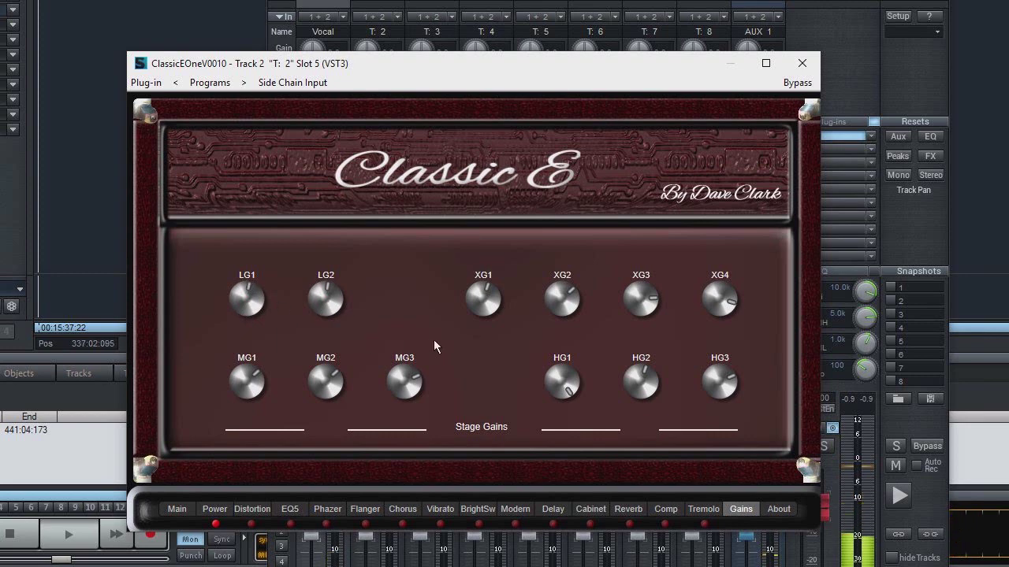
{"action": "left_click", "coordinate": [176, 510]}
{"action": "left_click", "coordinate": [796, 61]}
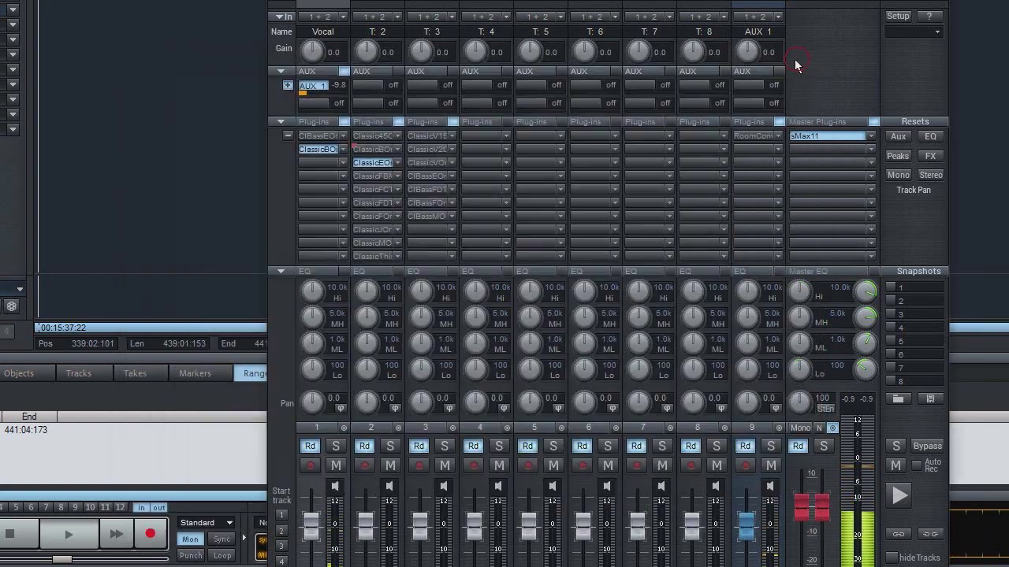
View the main controls of the Classic FBM and Classic FC amps on track 2, closing each one.
{"action": "left_click", "coordinate": [370, 174]}
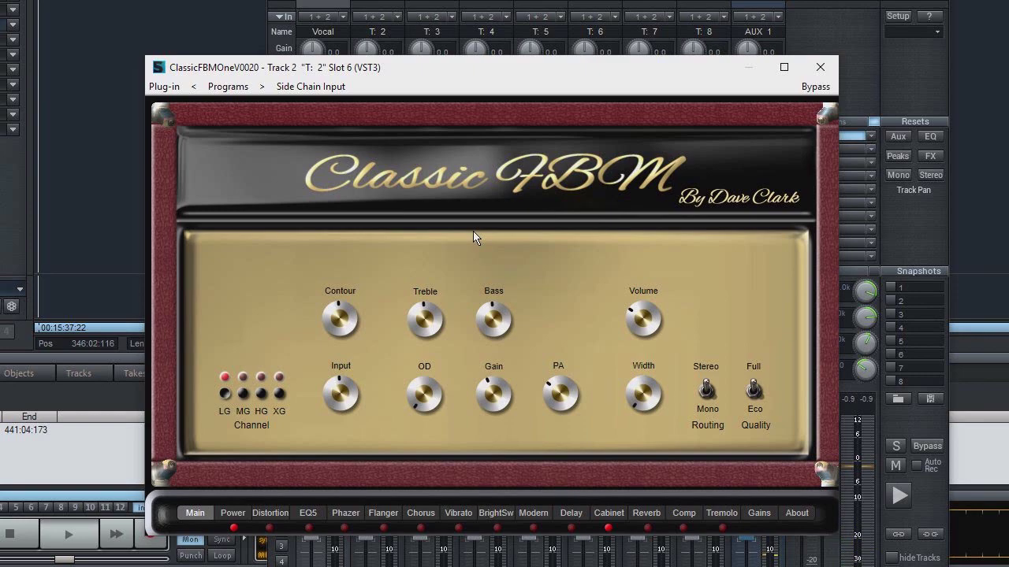
{"action": "left_click", "coordinate": [820, 67]}
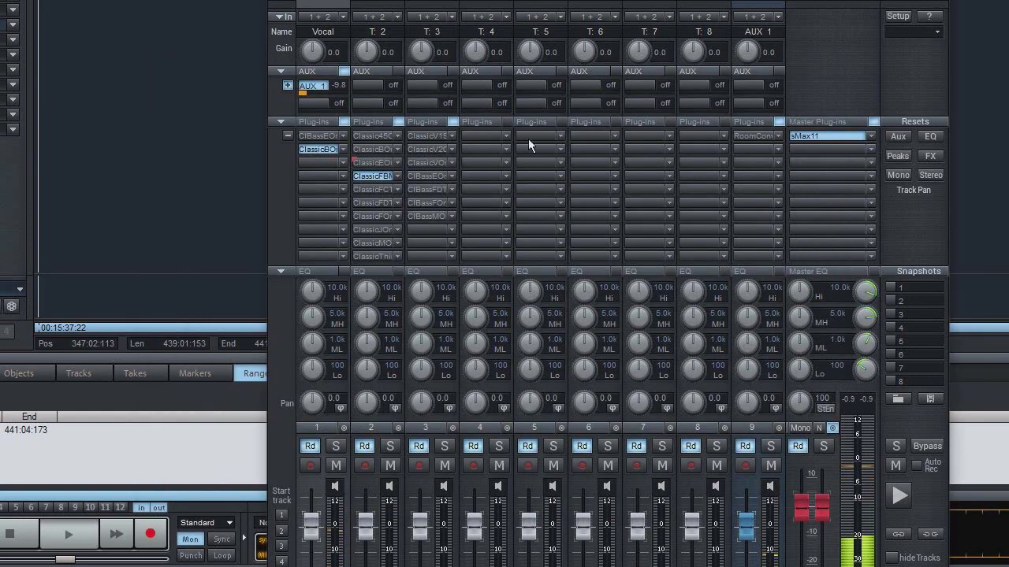
{"action": "left_click", "coordinate": [370, 188]}
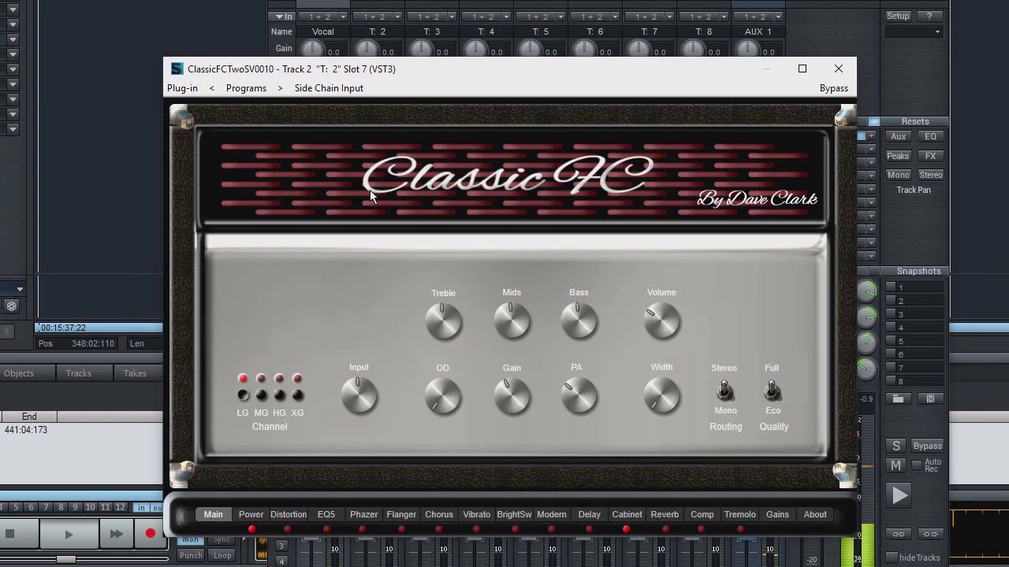
{"action": "left_click", "coordinate": [836, 69]}
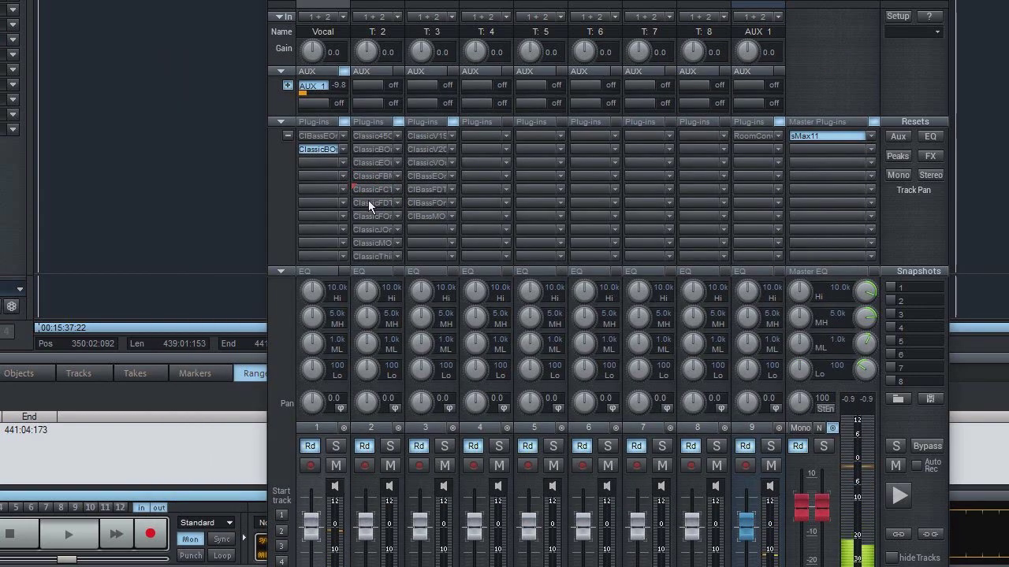
View the main controls of the Classic FD and Classic F amps on track 2, closing each one.
{"action": "left_click", "coordinate": [368, 200]}
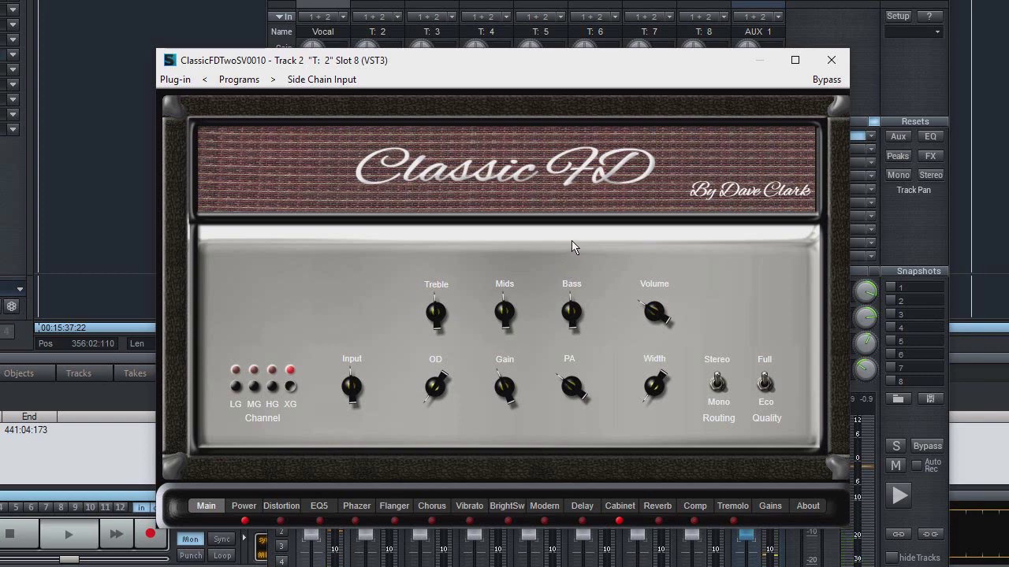
{"action": "left_click", "coordinate": [825, 60]}
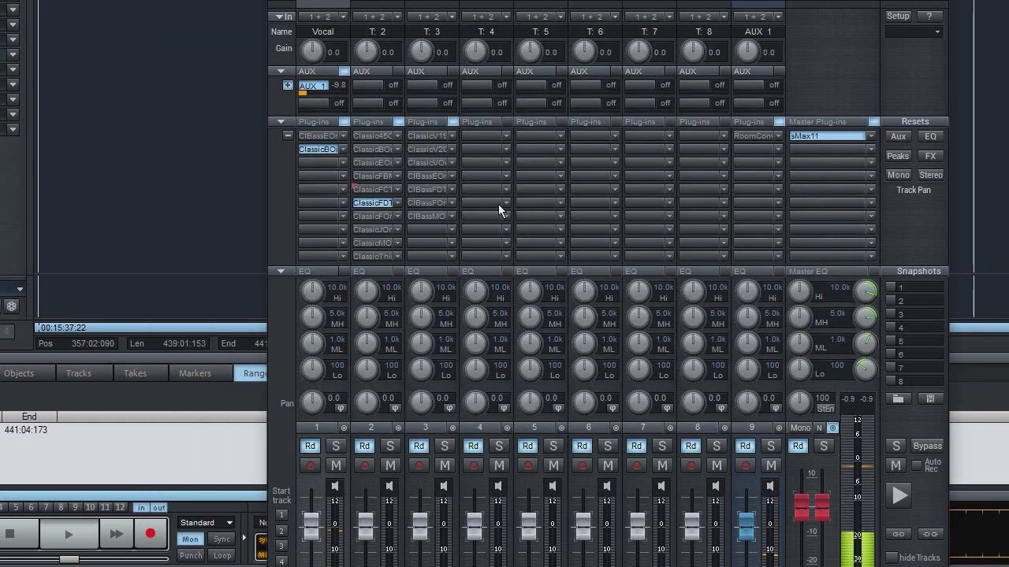
{"action": "left_click", "coordinate": [372, 217]}
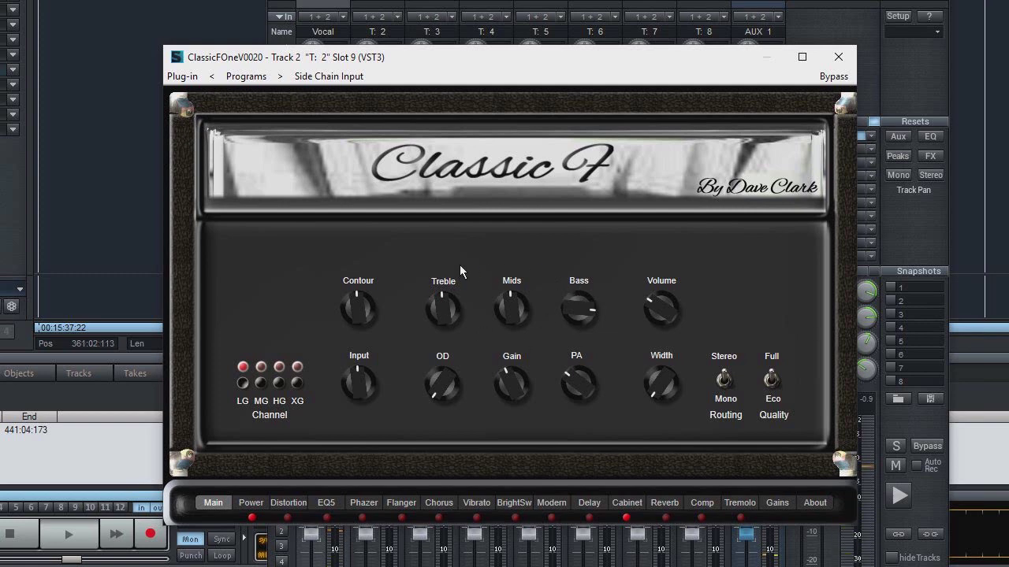
{"action": "left_click", "coordinate": [838, 57]}
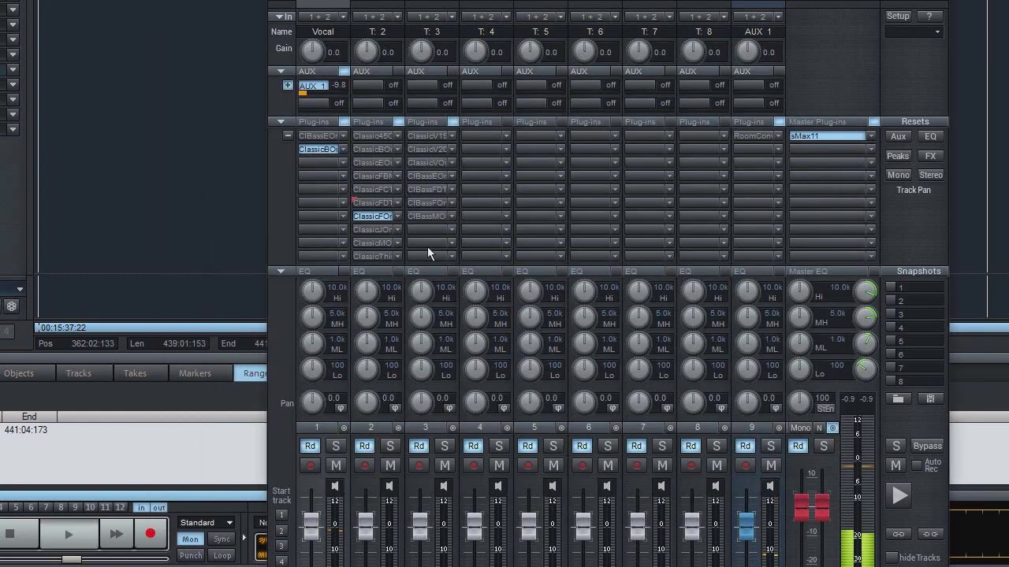
View the main controls of the Classic J, Classic M and Classic Thirty amps on track 2 in turn.
{"action": "left_click", "coordinate": [365, 229]}
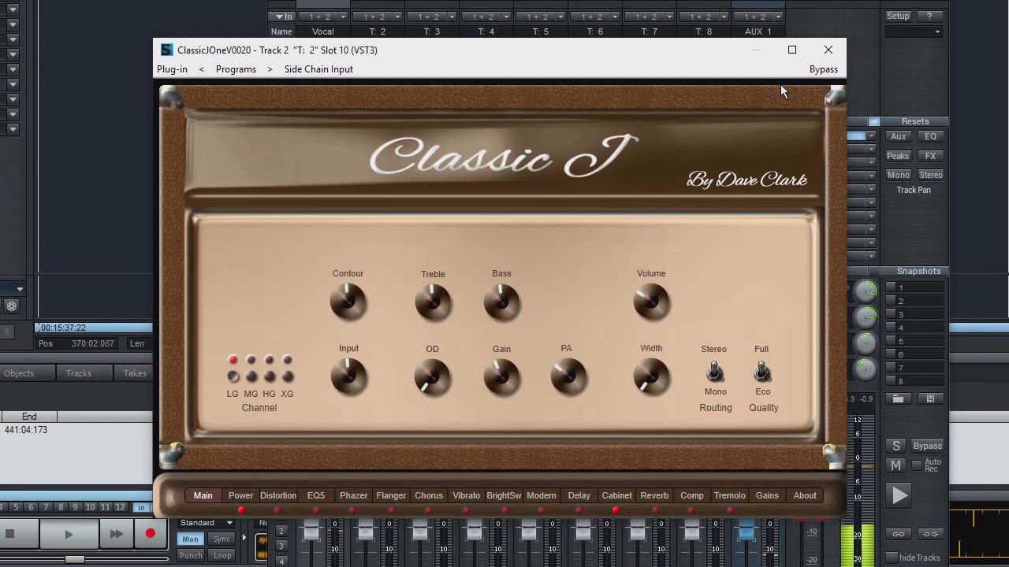
{"action": "left_click", "coordinate": [827, 50]}
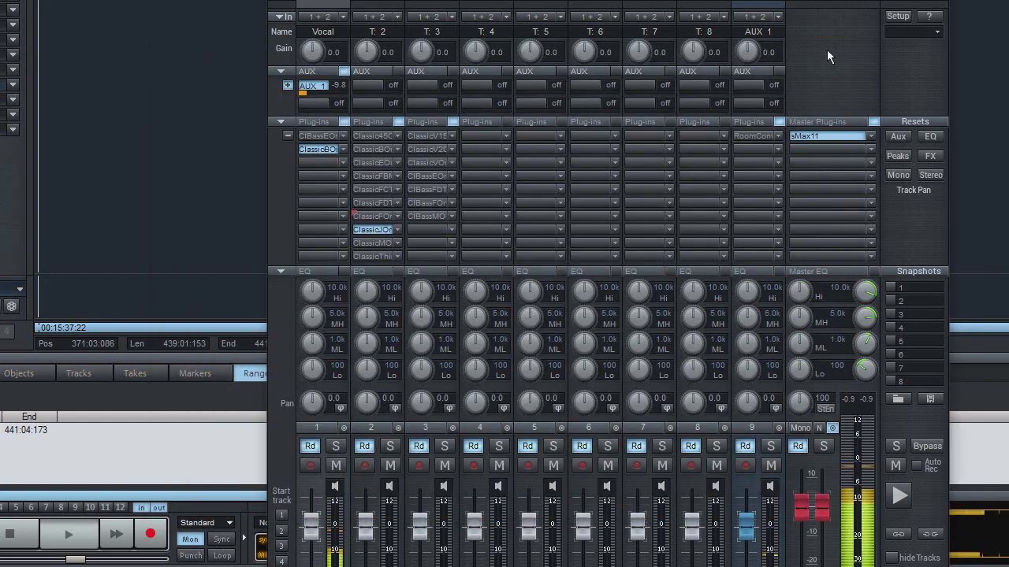
{"action": "left_click", "coordinate": [369, 243]}
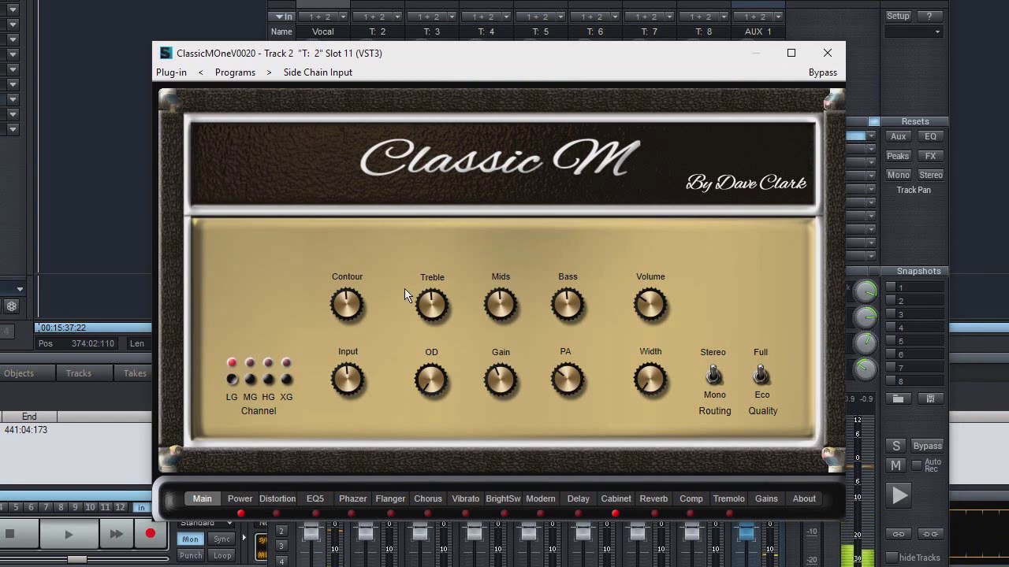
{"action": "left_click", "coordinate": [826, 53]}
{"action": "left_click", "coordinate": [371, 253]}
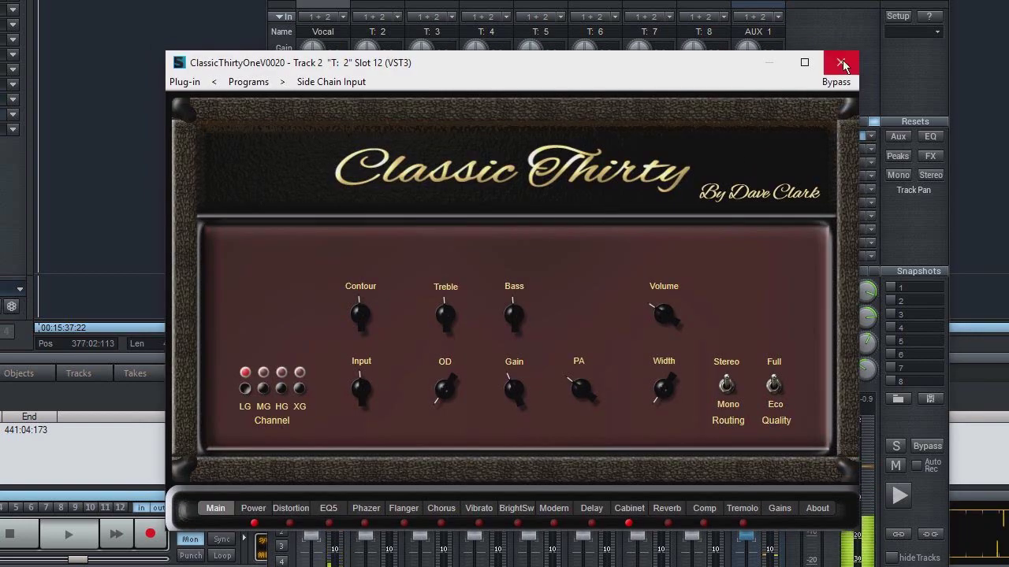
Close the Classic Thirty, then view the main controls of the Classic V1940, V2012 and V amps on track 3, closing each one.
{"action": "left_click", "coordinate": [842, 63]}
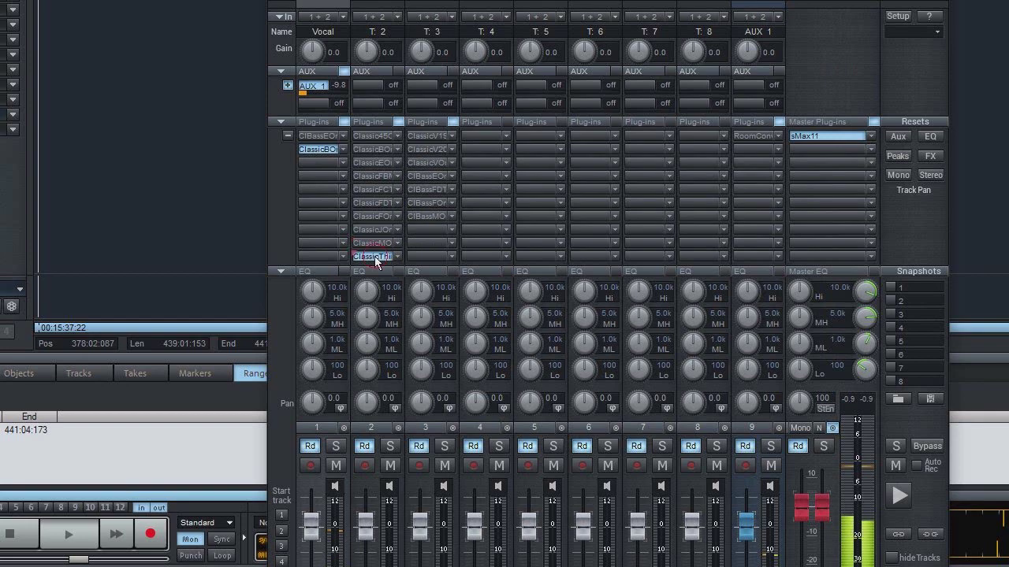
{"action": "left_click", "coordinate": [426, 135]}
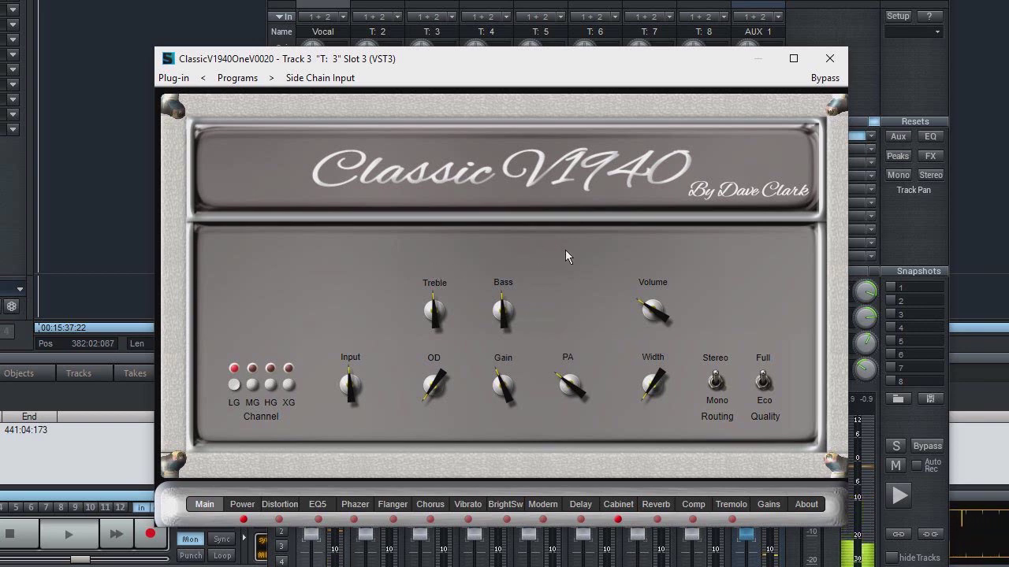
{"action": "left_click", "coordinate": [829, 59]}
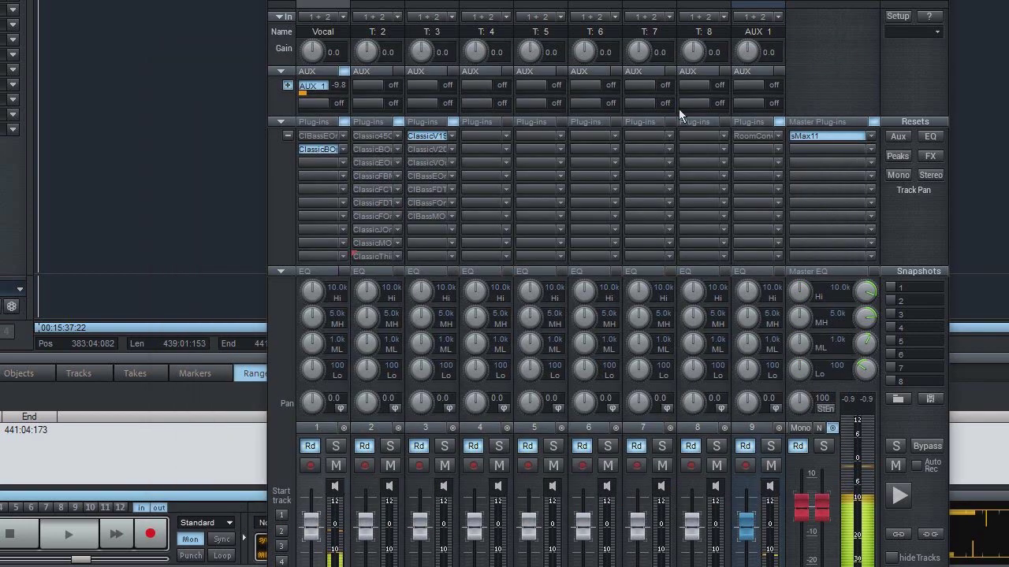
{"action": "left_click", "coordinate": [425, 149]}
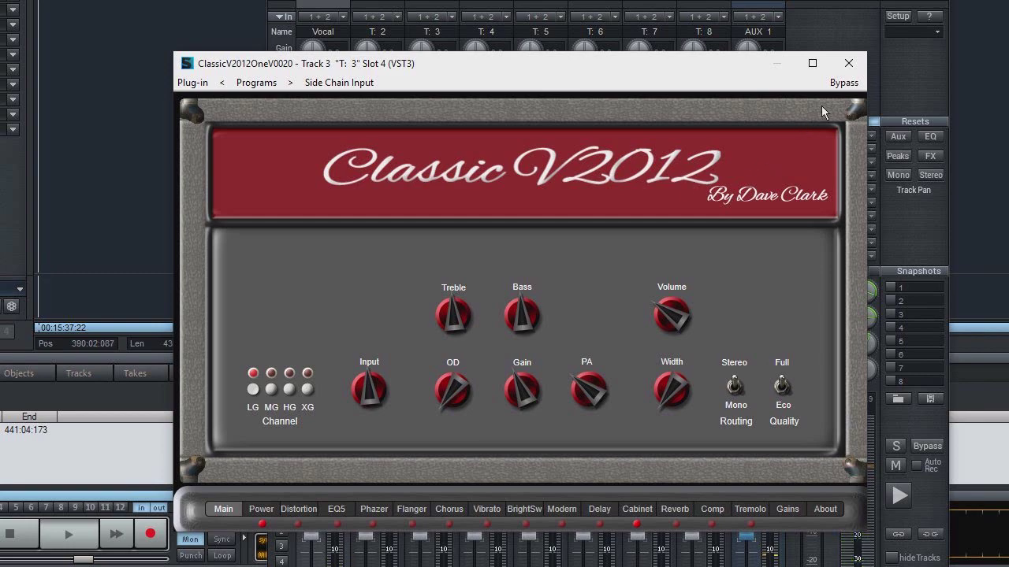
{"action": "left_click", "coordinate": [848, 64]}
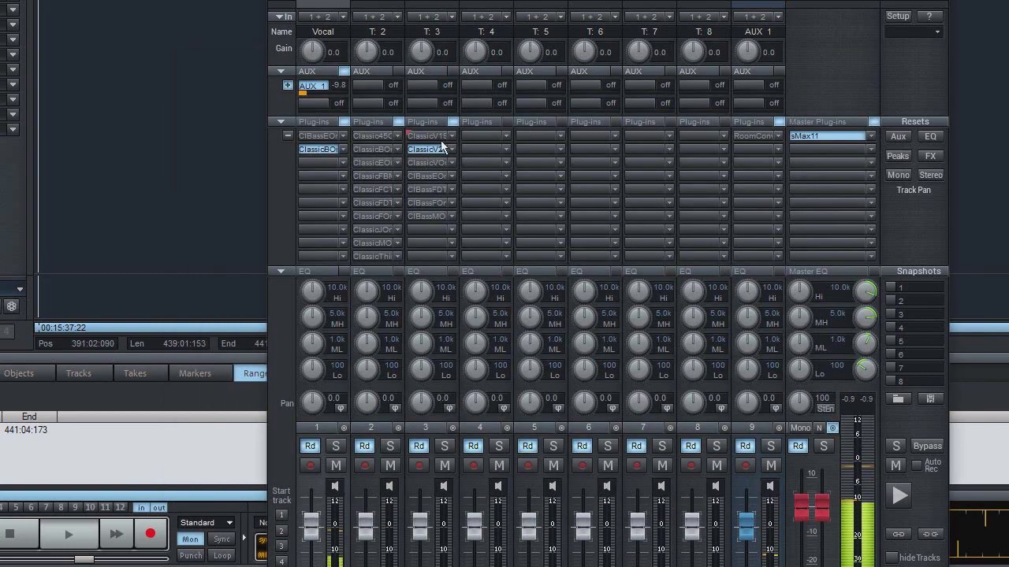
{"action": "left_click", "coordinate": [425, 162]}
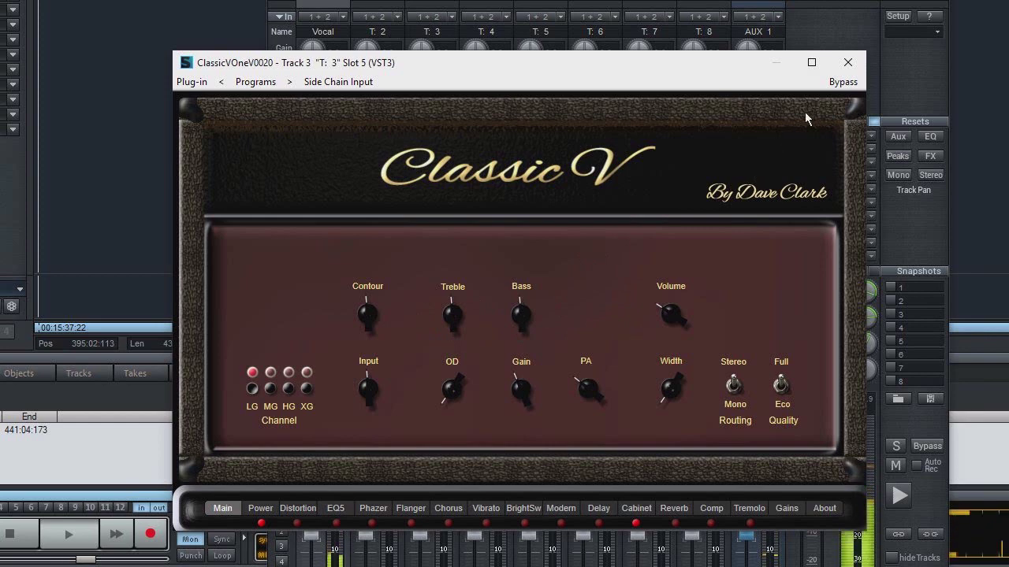
{"action": "left_click", "coordinate": [847, 62]}
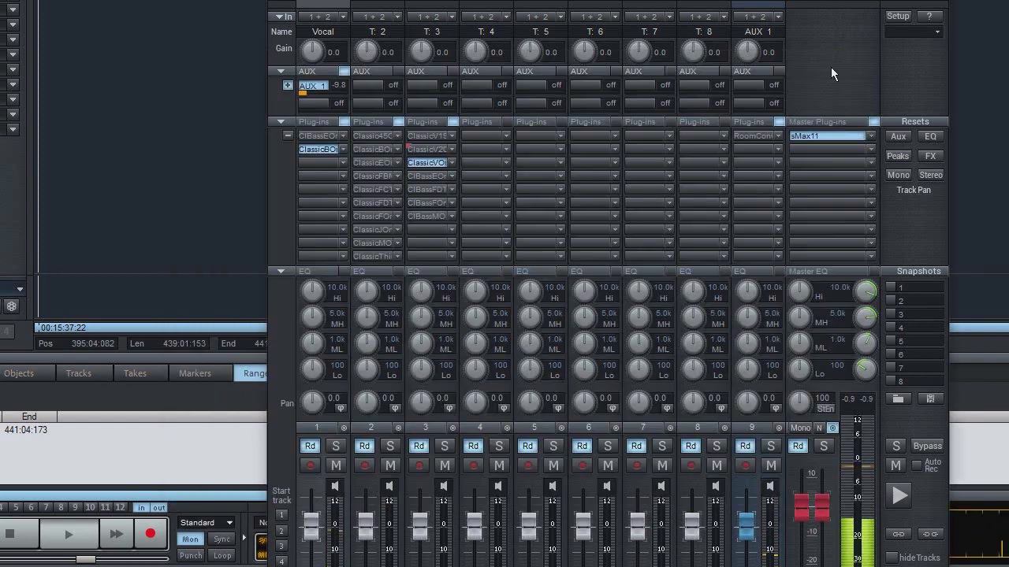
View the main controls of the ClBass E, ClBass FD, ClBass F and ClBass M bass amps on track 3 in turn.
{"action": "left_click", "coordinate": [420, 175]}
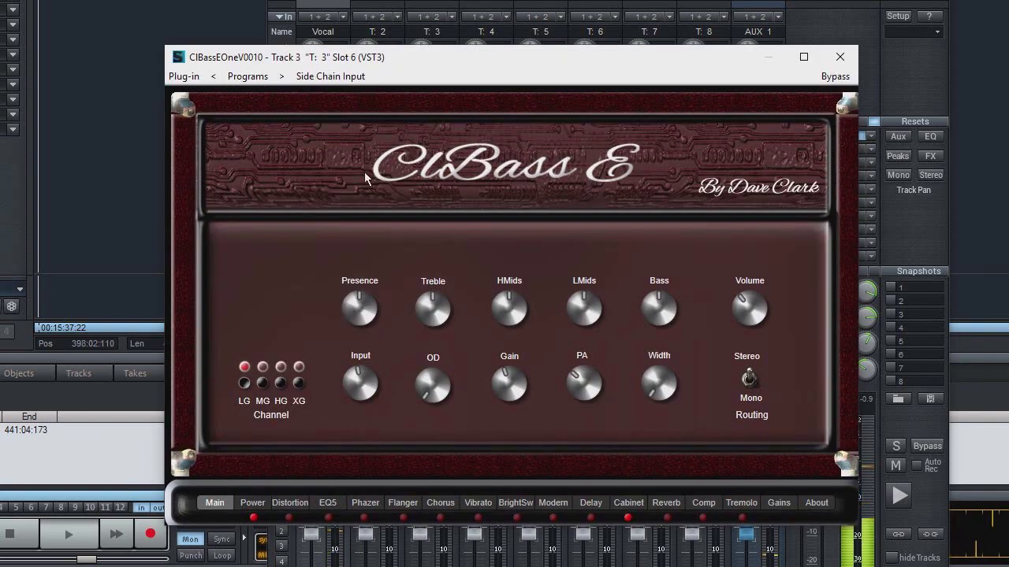
{"action": "left_click", "coordinate": [839, 57]}
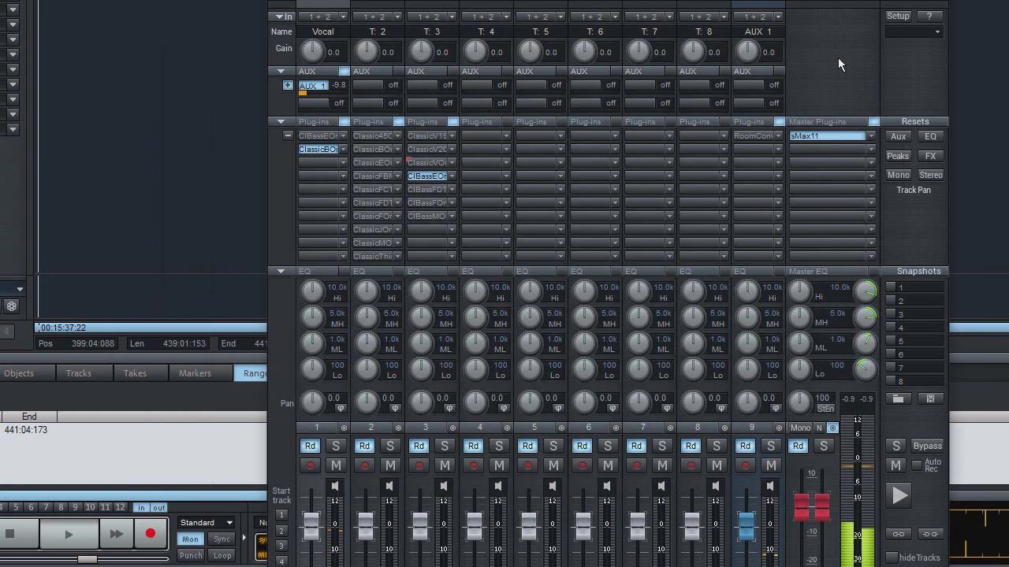
{"action": "left_click", "coordinate": [416, 188]}
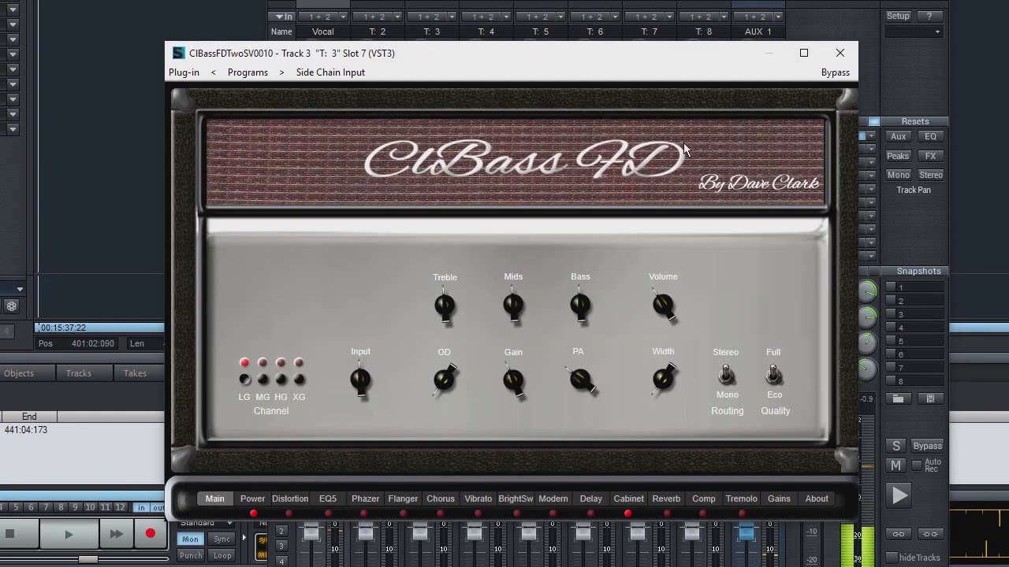
{"action": "left_click", "coordinate": [840, 52]}
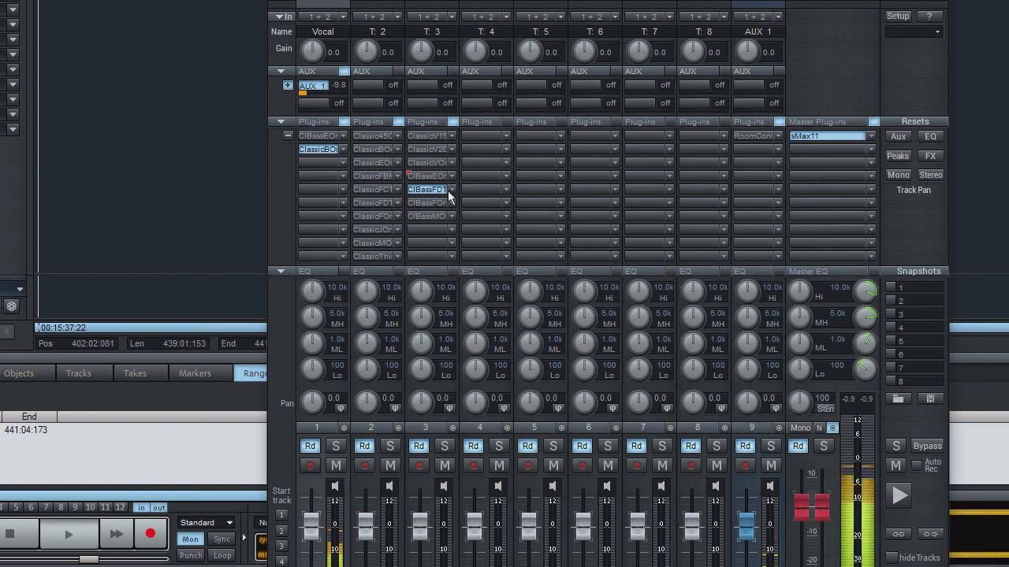
{"action": "left_click", "coordinate": [423, 204]}
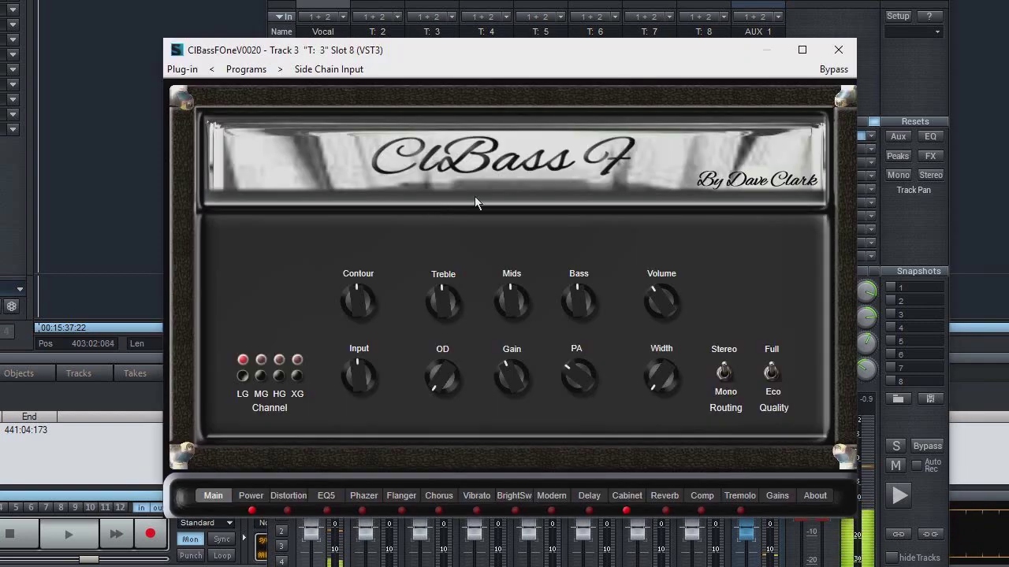
{"action": "left_click", "coordinate": [839, 51]}
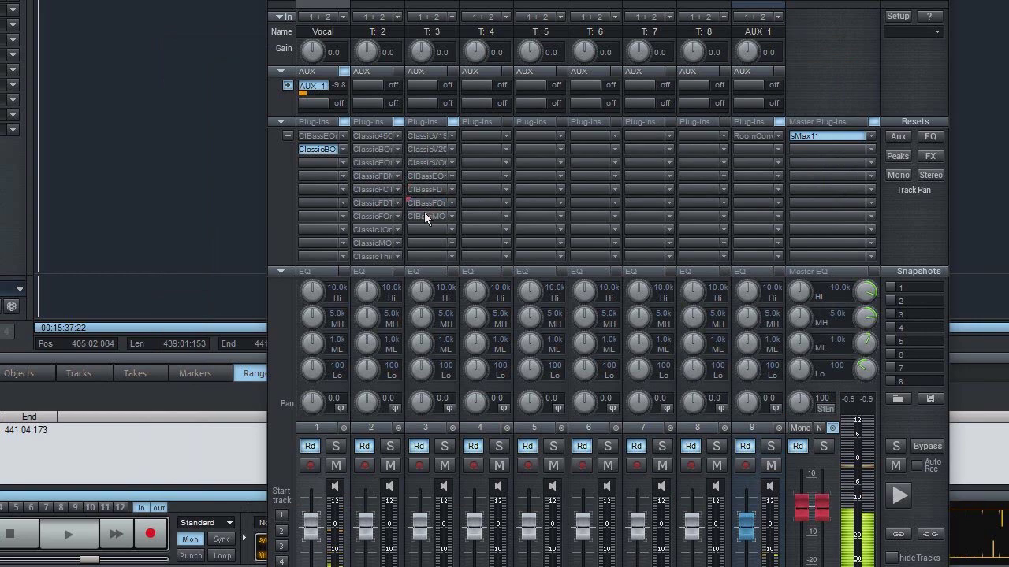
{"action": "left_click", "coordinate": [423, 215]}
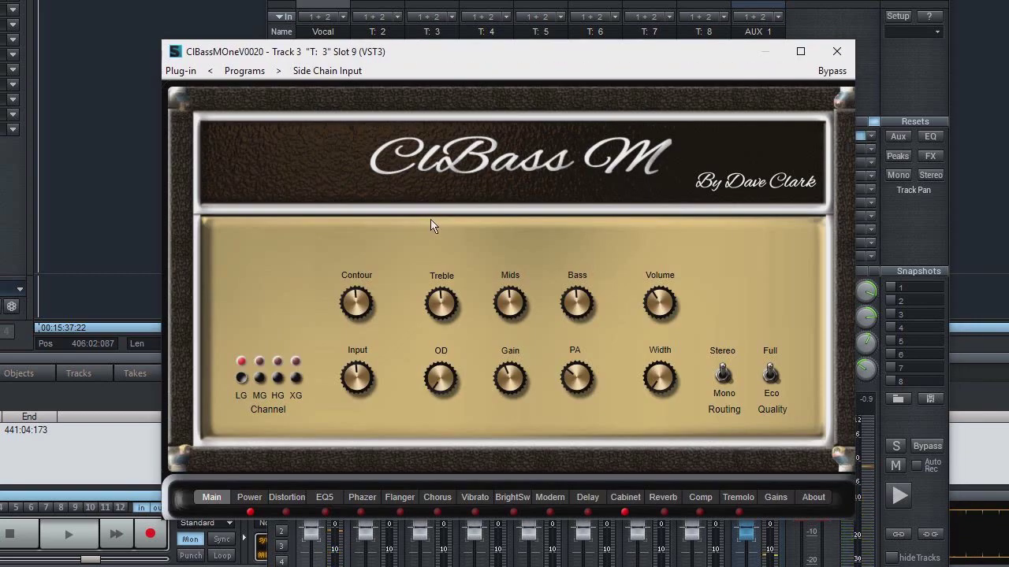